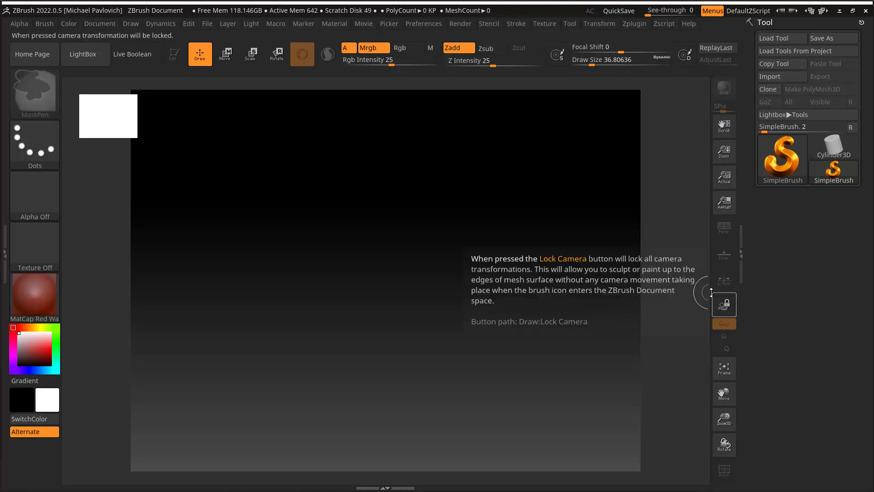
Step: Check the minimum monitor resolution on the Pixologic system specs page in the browser, and return to ZBrush
mouse_move(711, 292)
ctrl+mouse_down()
mouse_move(713, 234)
mouse_move(722, 313)
mouse_move(722, 151)
ctrl+mouse_up()
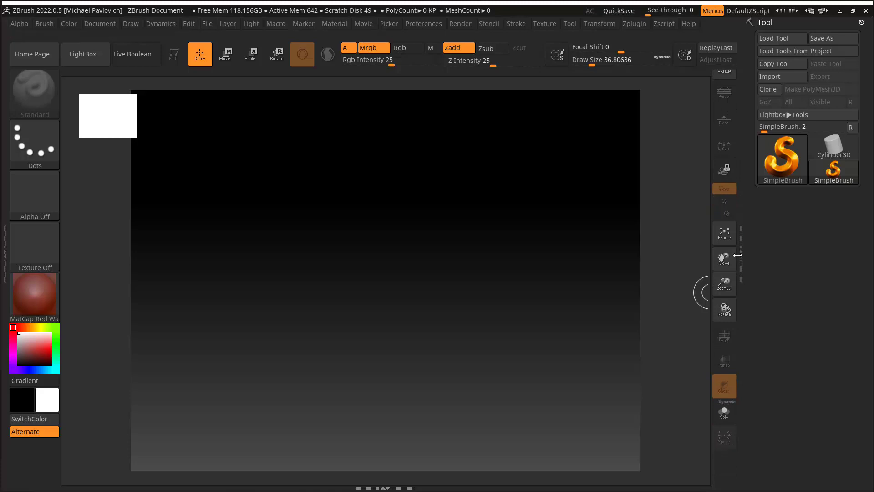
mouse_move(737, 255)
ctrl+mouse_down()
mouse_move(742, 402)
mouse_move(733, 284)
mouse_move(739, 387)
ctrl+mouse_up()
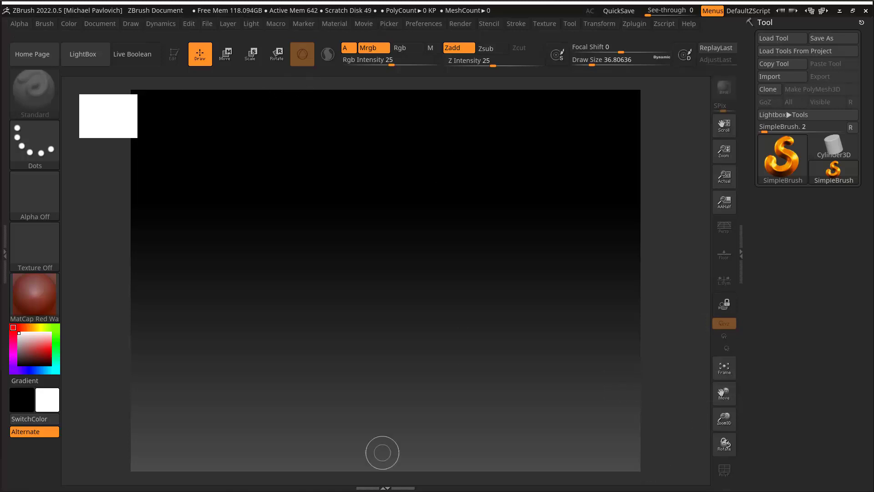
key(alt+Tab)
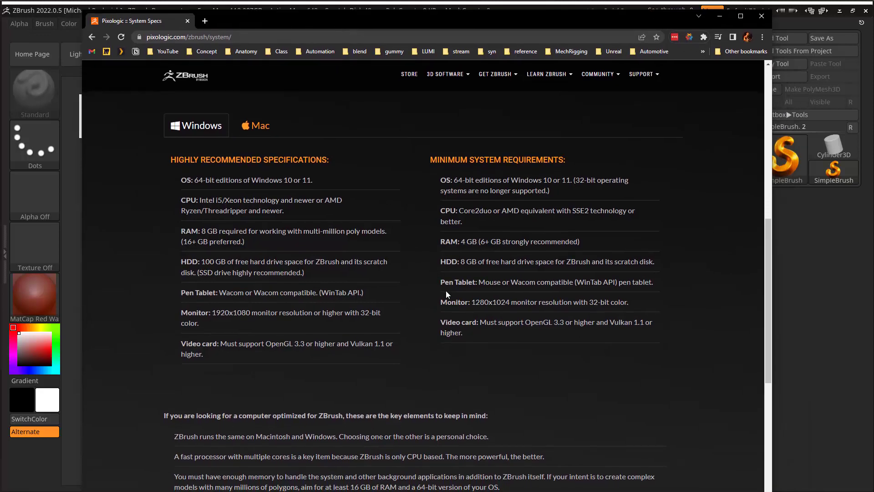
drag(473, 303, 506, 303)
key(alt+Tab)
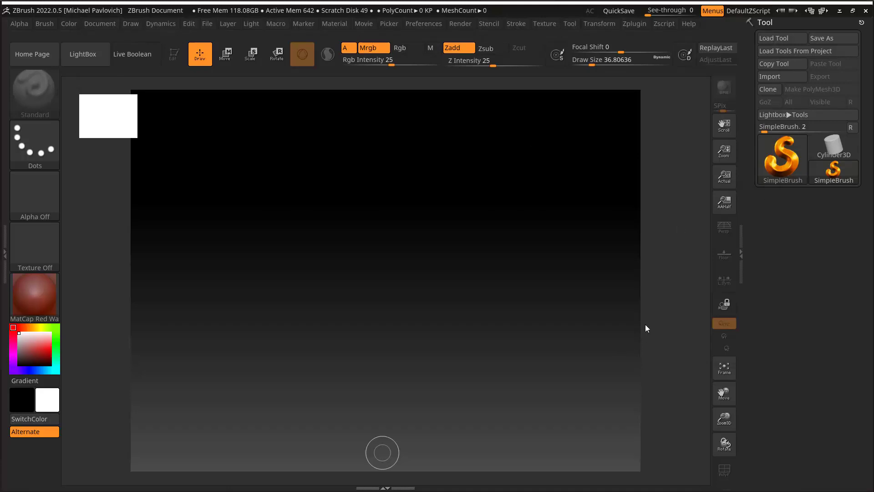
Step: Set the interface Buttons Size to 39 and close ZBrush for a restart
click(433, 26)
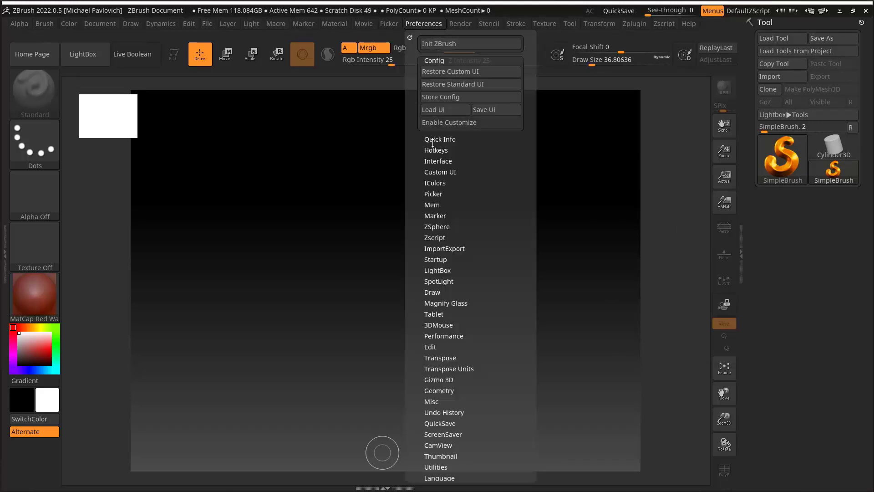
click(436, 161)
click(435, 171)
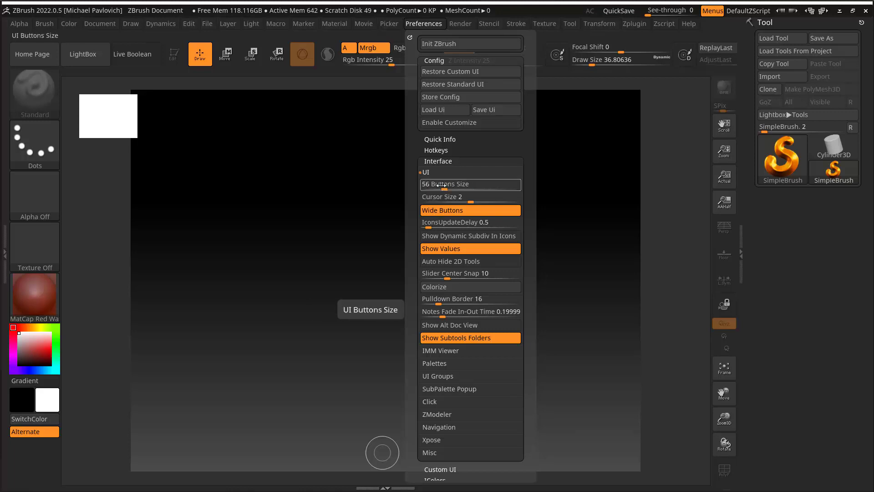
click(442, 185)
text(39)
key(Return)
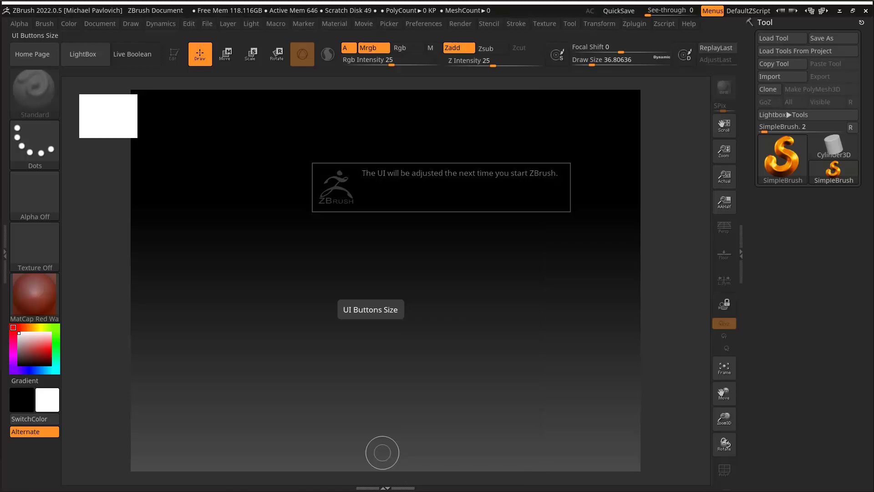
click(866, 10)
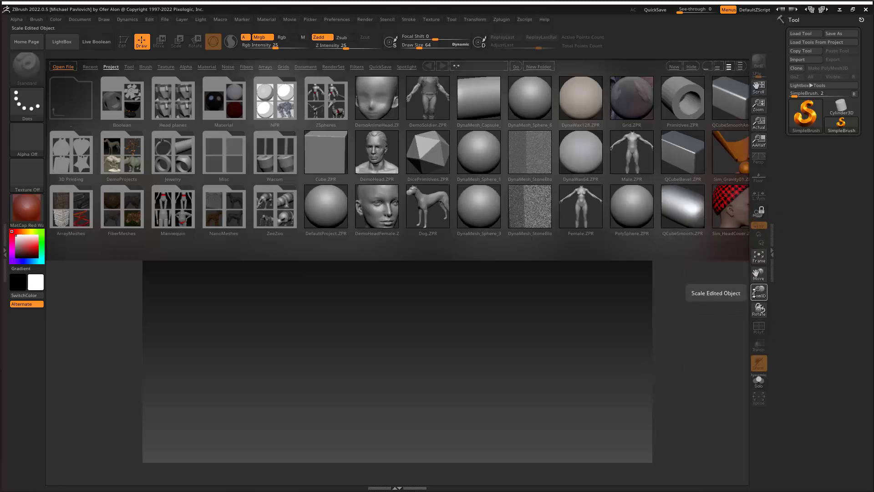
Step: Turn off Wide Buttons in the UI section of the interface preferences
key(ctrl)
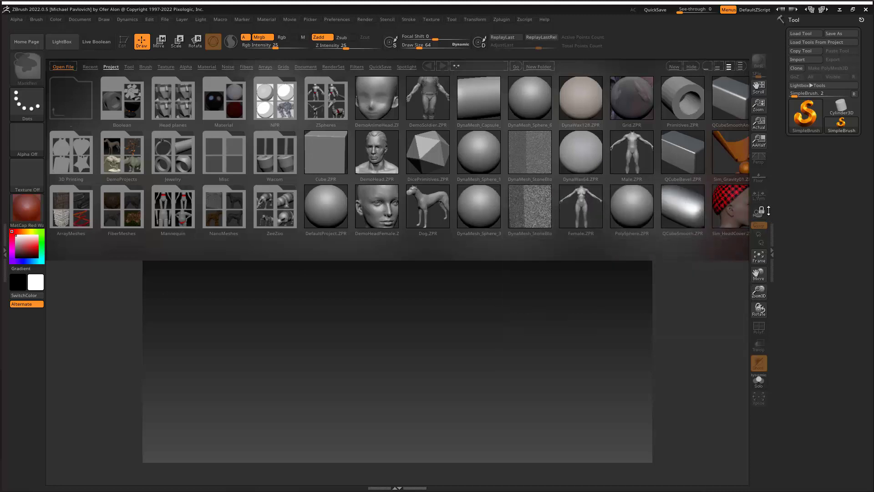
drag(769, 211, 768, 215)
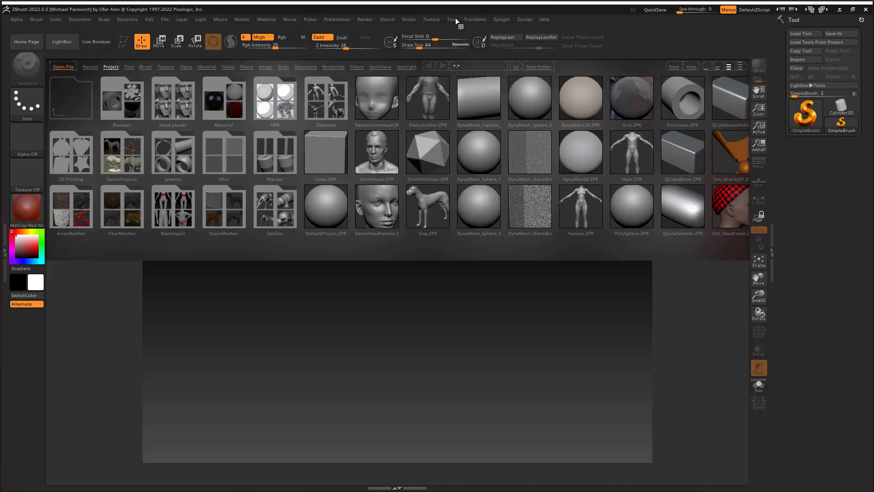
click(346, 18)
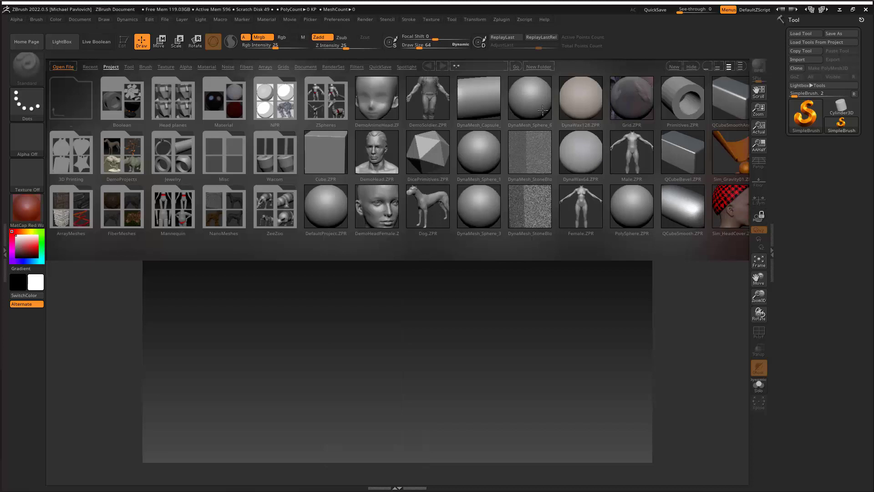
click(335, 19)
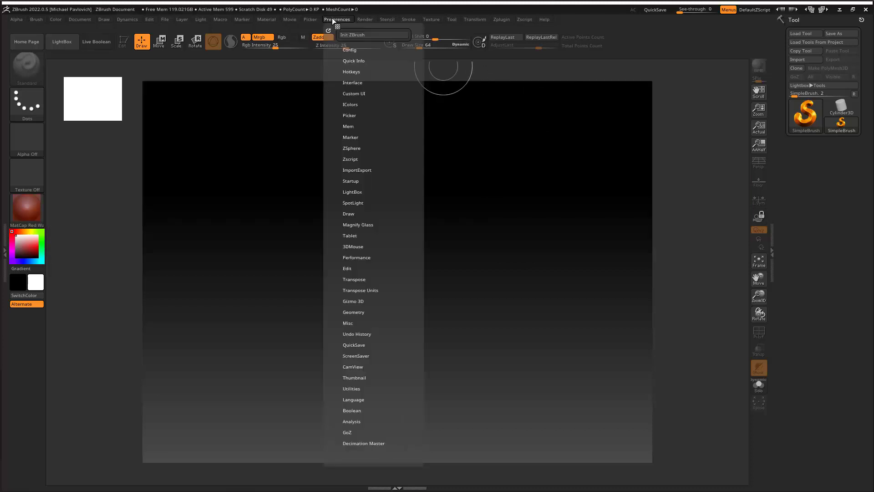
click(349, 83)
click(344, 92)
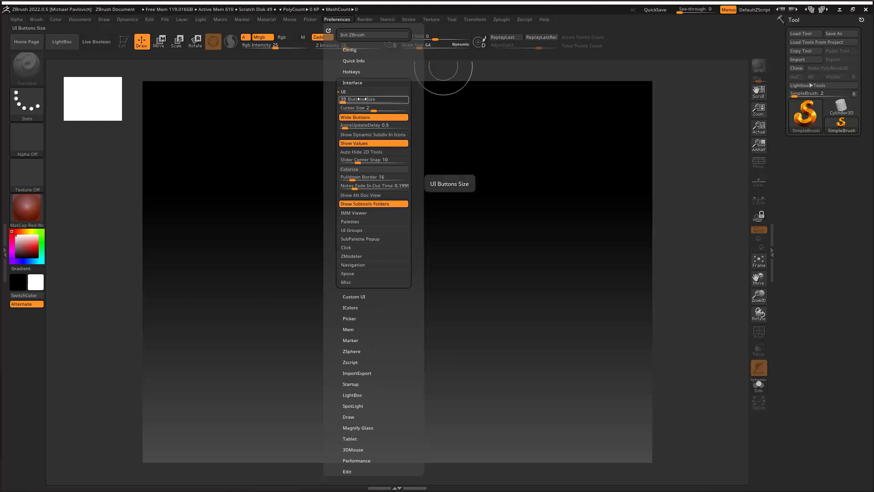
click(361, 99)
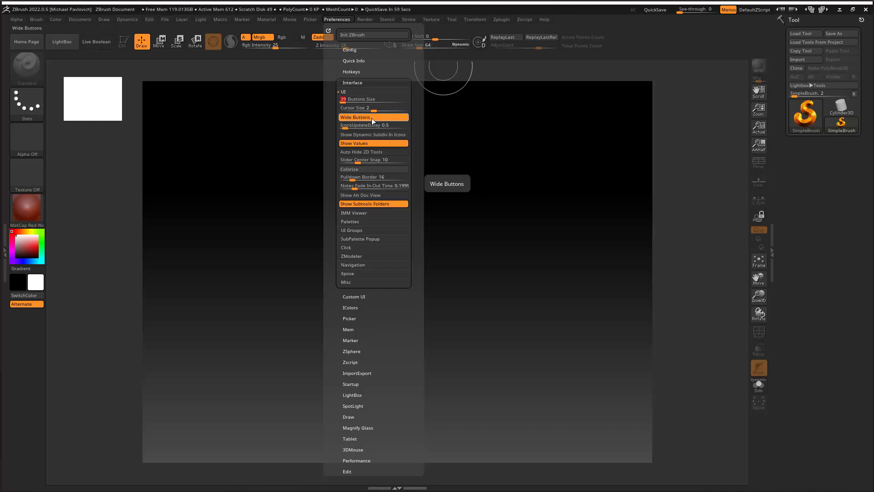
click(372, 119)
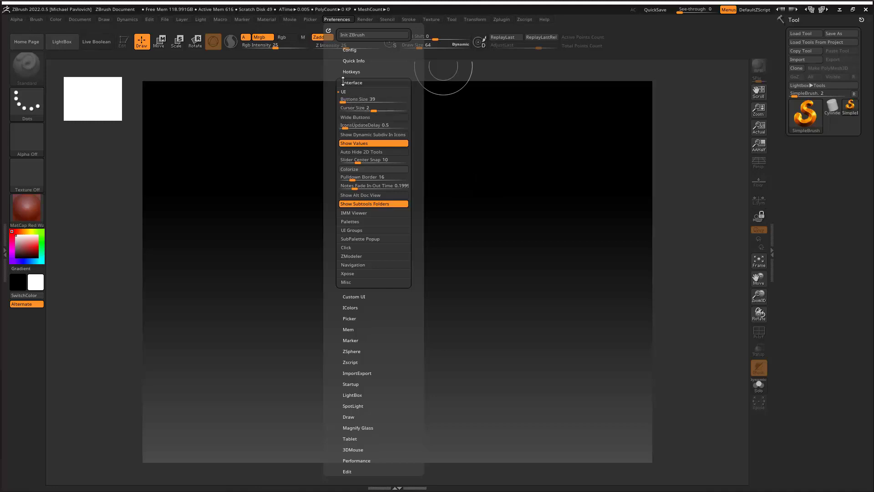
Step: Store the current interface configuration as the startup configuration
click(349, 50)
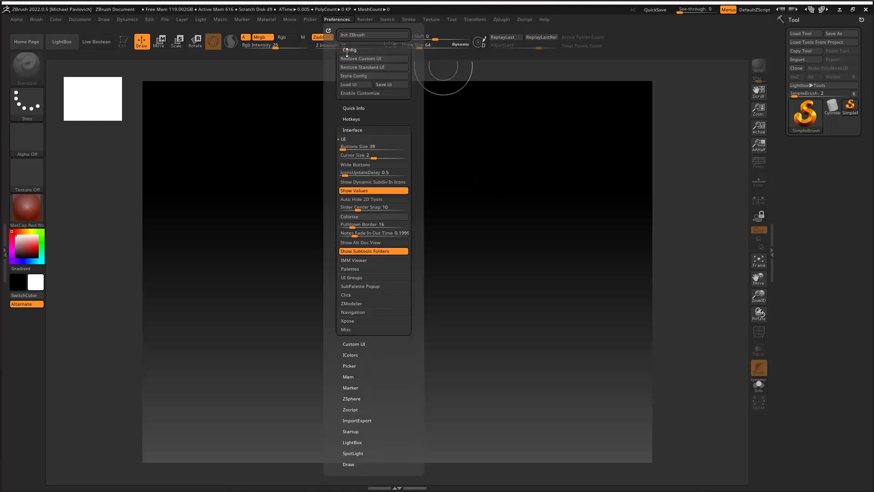
click(348, 77)
click(576, 268)
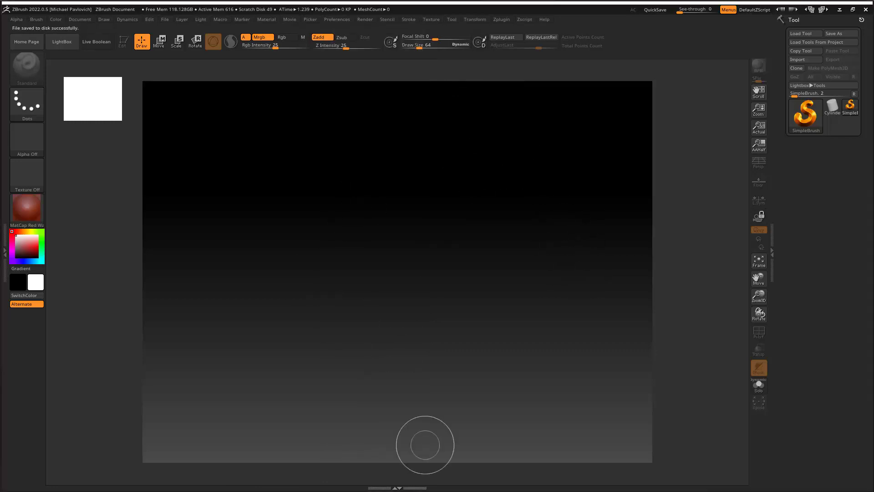
Step: Look over the Intro to ZBrush video playlist in the browser, and return to ZBrush
key(alt+Tab)
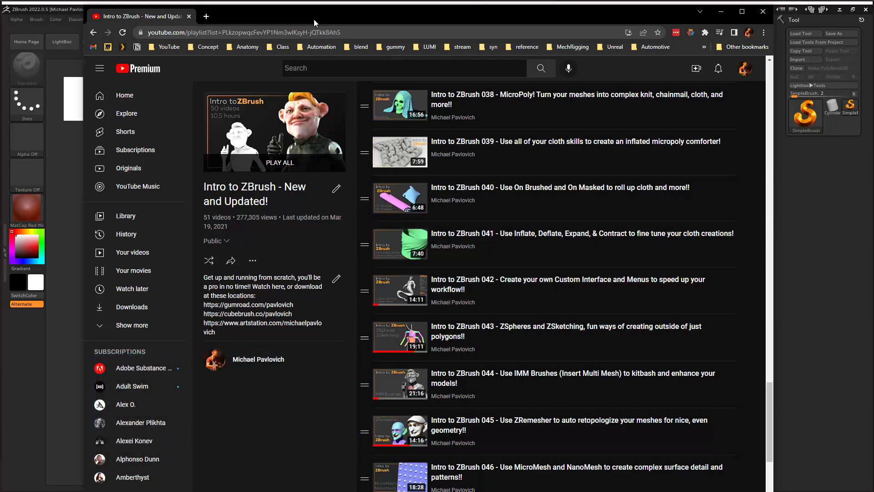
key(alt+Tab)
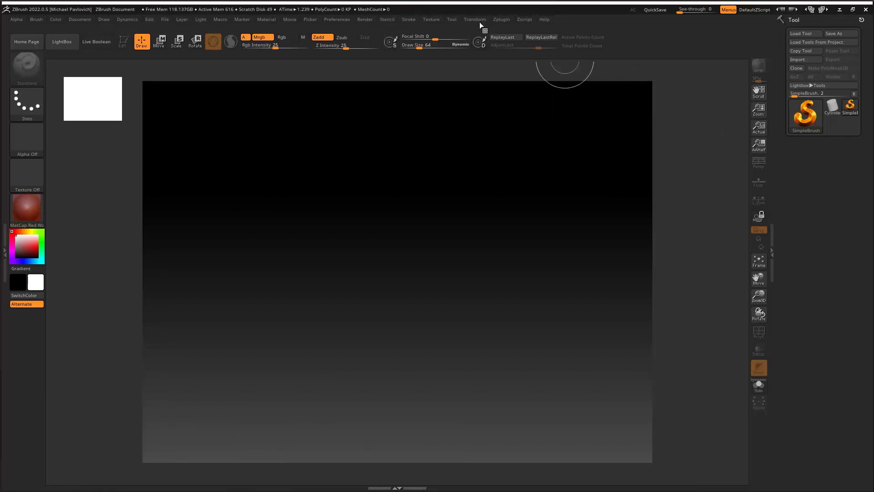
Step: Set the interface Buttons Size to 46 and close ZBrush for a restart
click(333, 19)
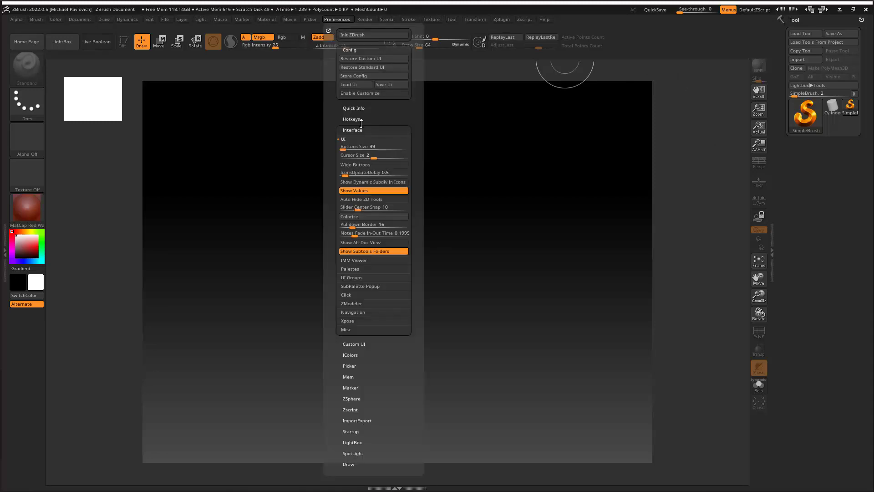
click(358, 146)
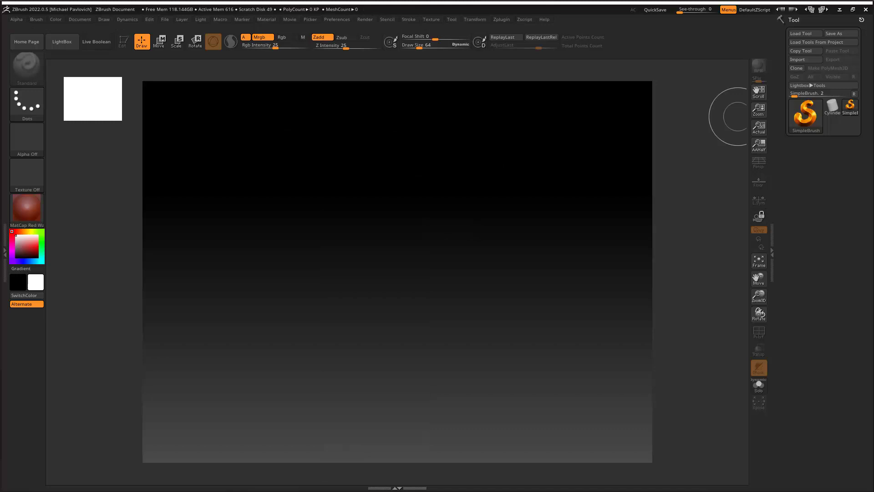
click(867, 10)
click(524, 268)
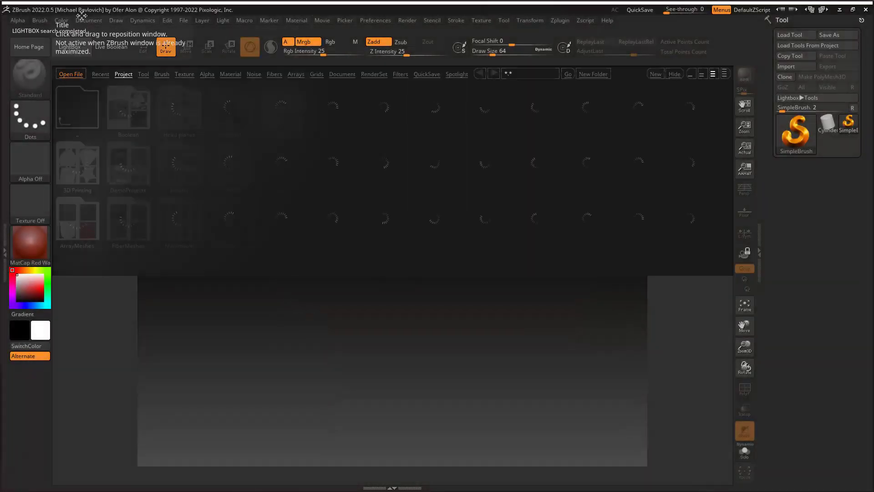
Step: Open the left tray with the Brush palette and compare the interface with Wide Buttons on and off
click(6, 249)
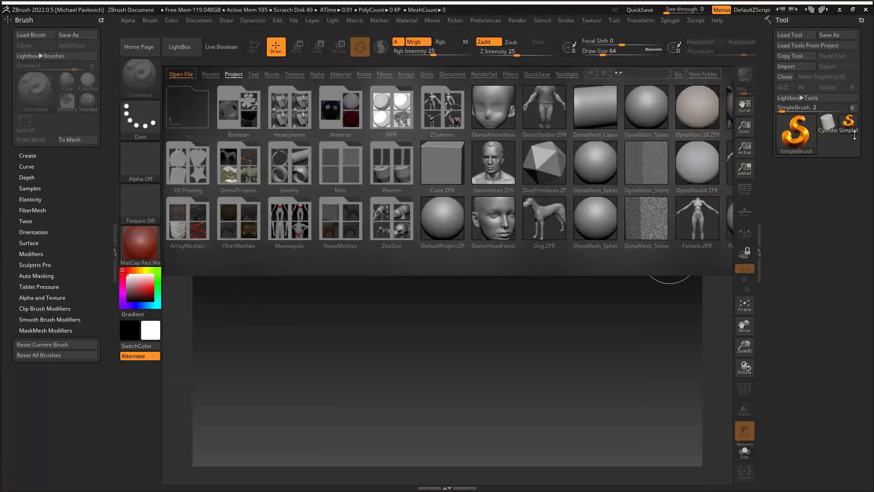
click(483, 20)
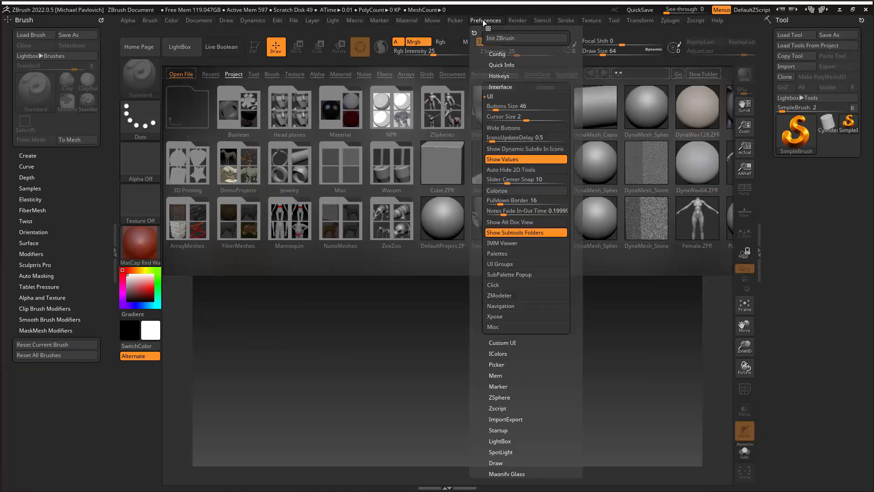
click(502, 128)
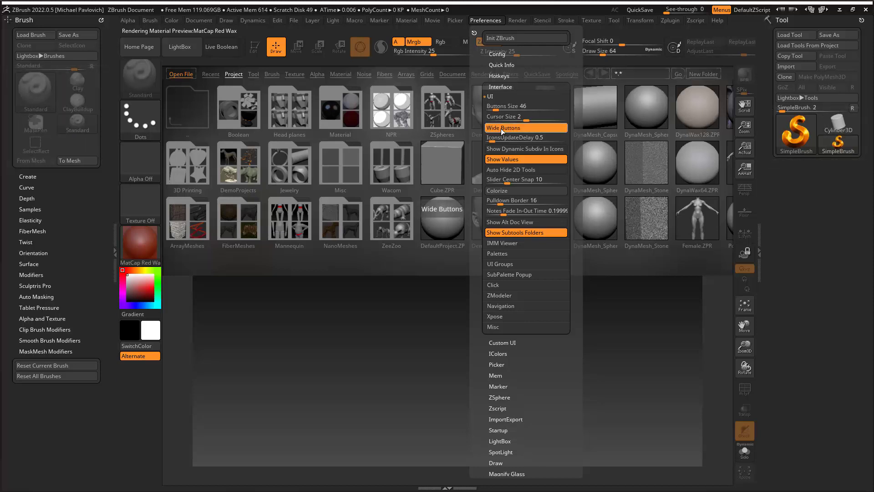
click(502, 128)
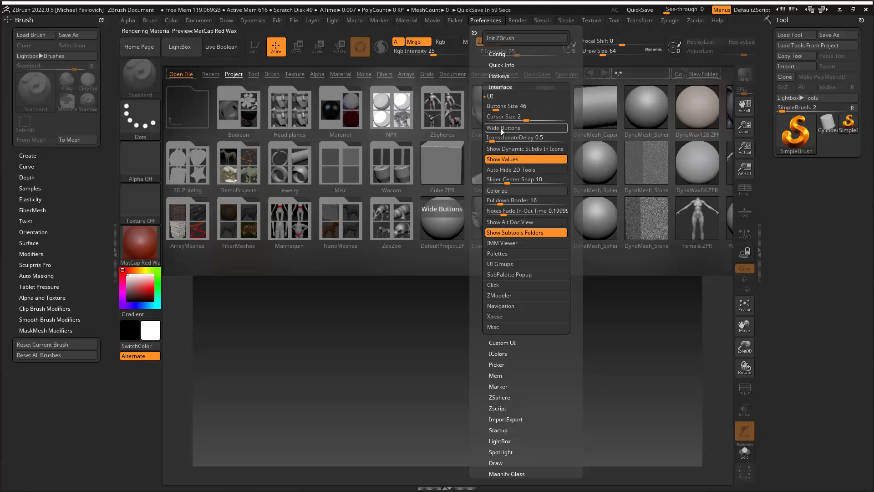
Step: Expand the Config section of the preferences and hide LightBox
click(501, 54)
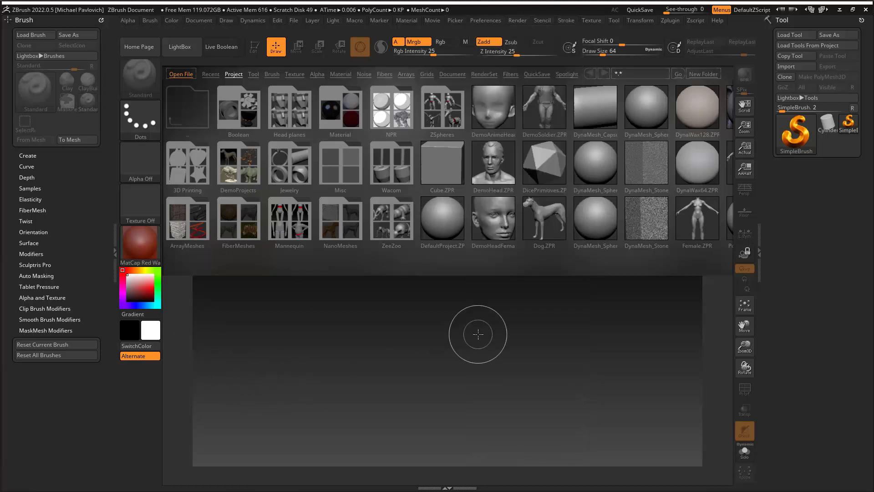
key(comma)
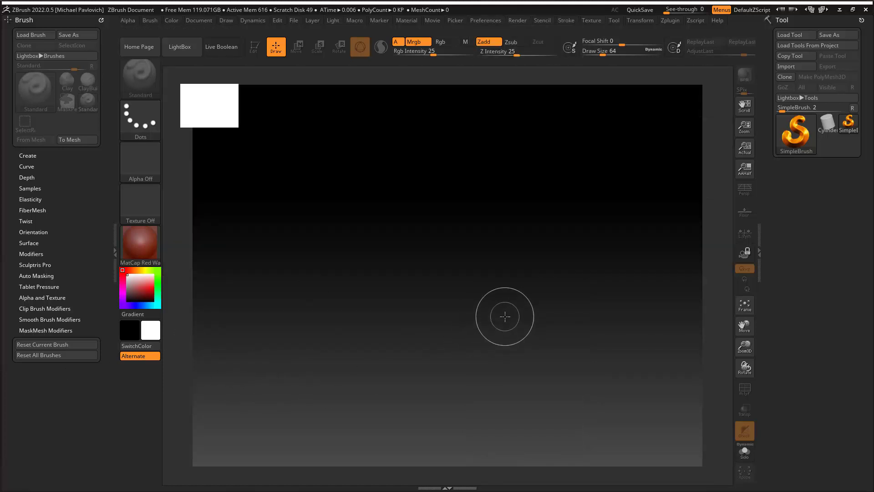
Step: Collapse the Interface preferences, dock the Preferences palette in the right tray and turn on Enable Customize
click(486, 21)
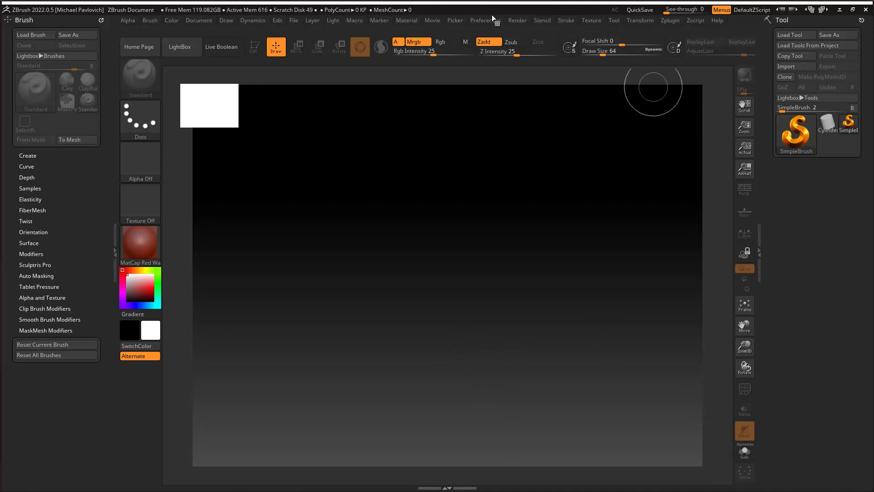
click(475, 23)
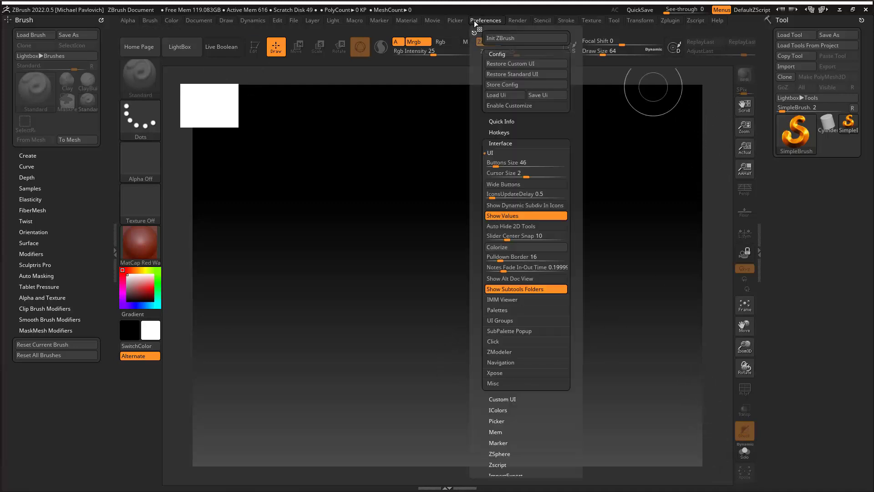
click(494, 143)
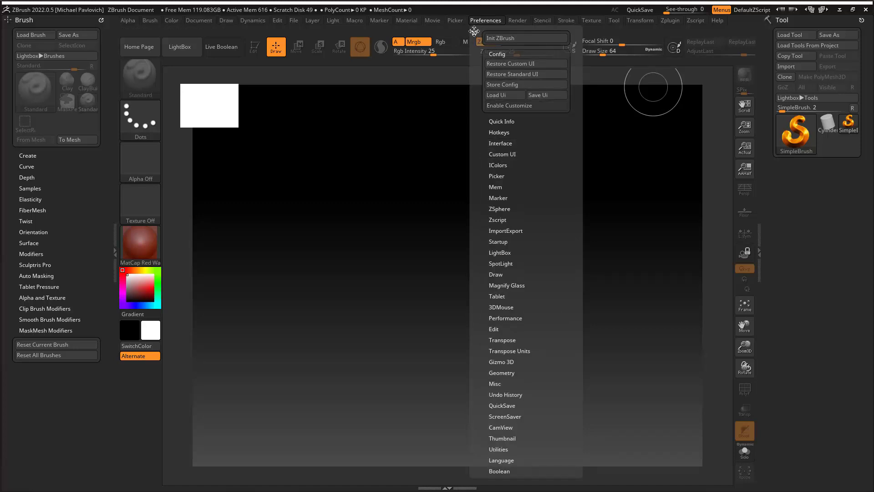
drag(474, 31, 797, 23)
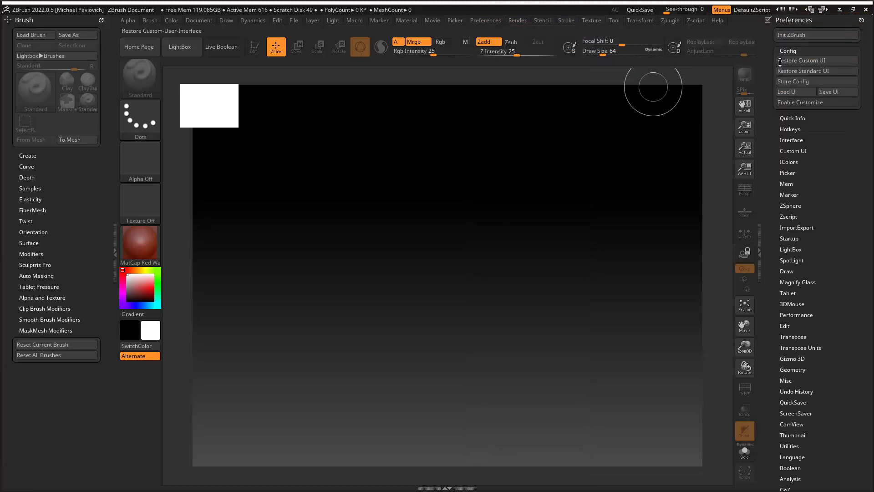
click(789, 103)
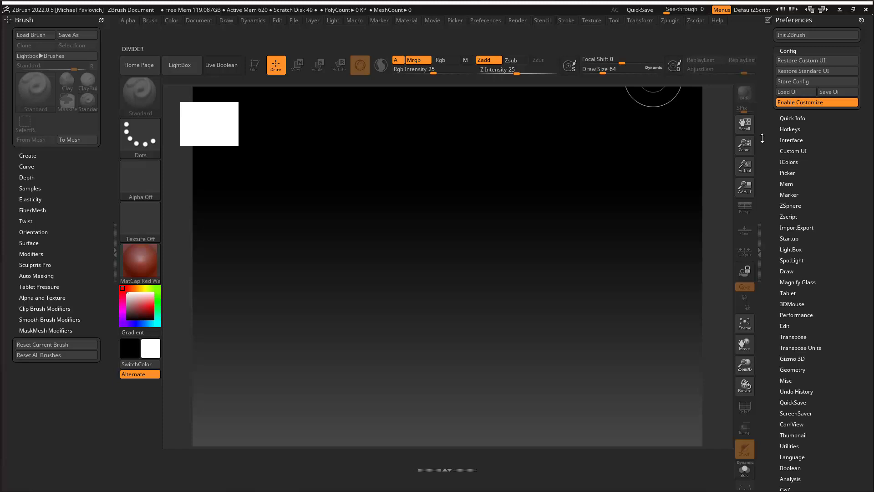
key(ctrl)
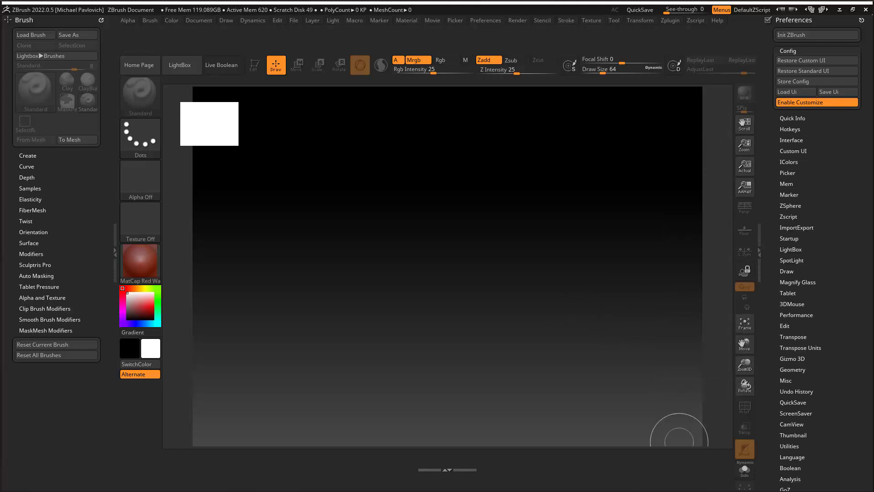
Step: Switch to the browser, scroll through the Intro to ZBrush playlist and return to ZBrush
key(alt+Tab)
scroll(470, 253, up, 15)
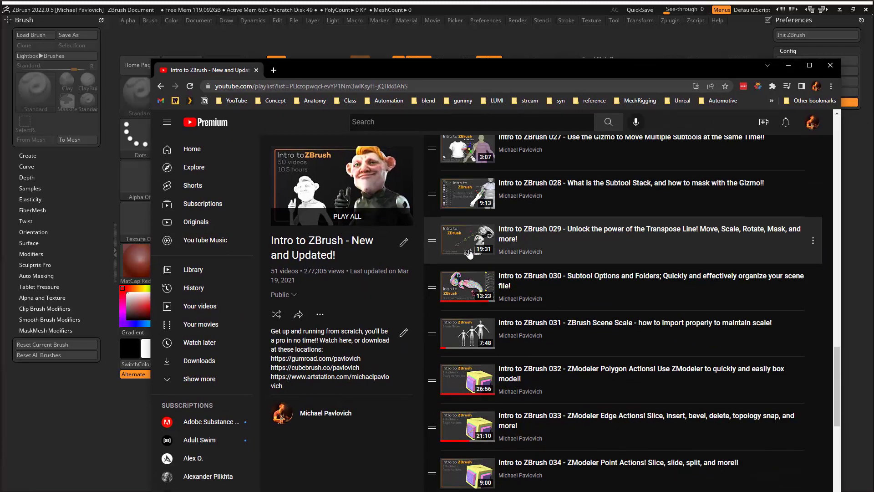
scroll(470, 253, up, 7)
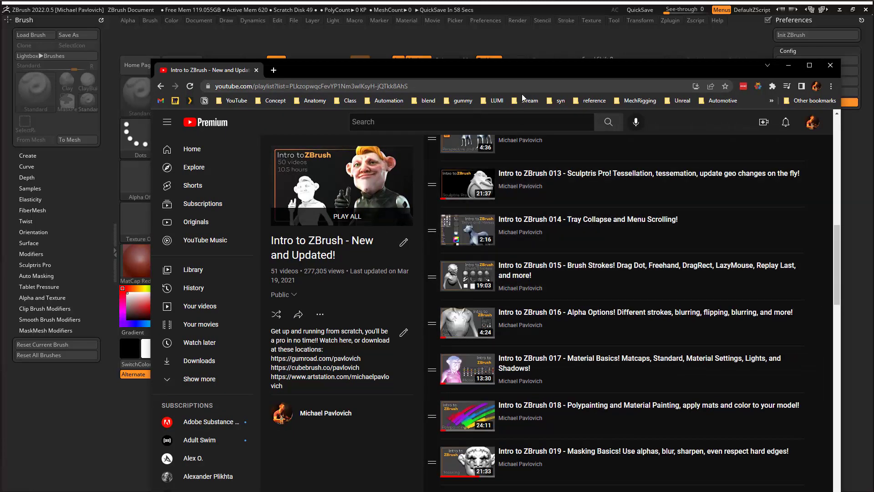
key(alt+Tab)
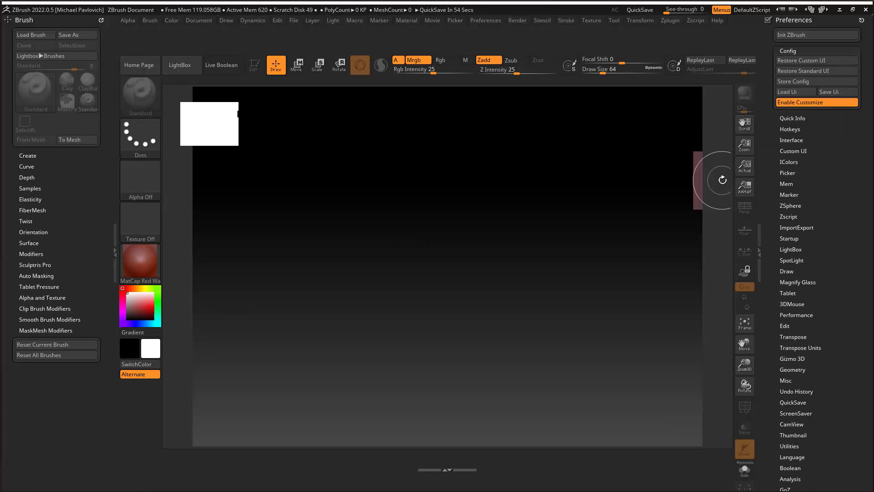
Step: Remove the Scroll, Zoom, Actual and AAHalf buttons from the right shelf by moving them onto the canvas
key(ctrl)
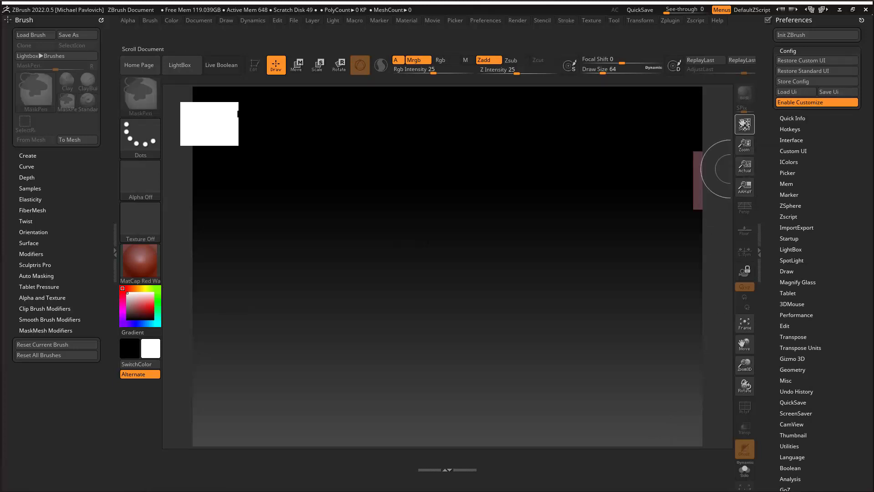
ctrl+alt+drag(745, 125, 551, 155)
ctrl+alt+drag(745, 145, 588, 173)
ctrl+alt+drag(745, 166, 637, 201)
ctrl+alt+drag(744, 187, 484, 197)
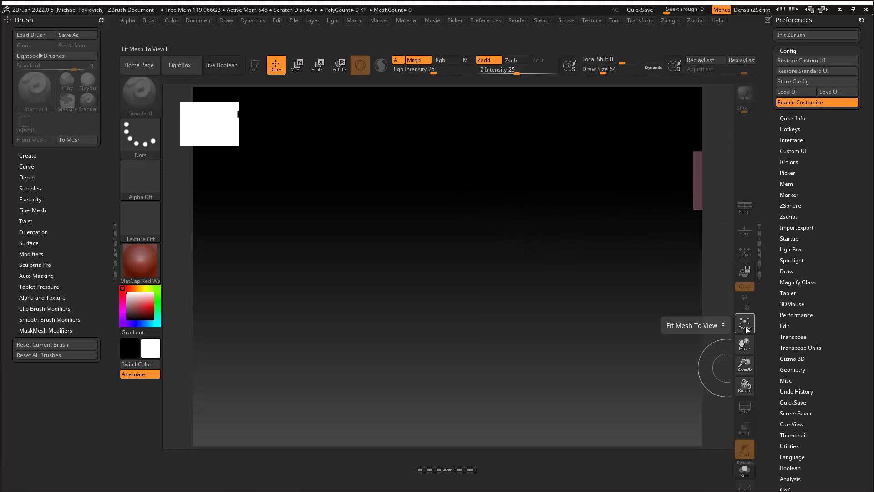
Step: Remove the Frame, Move, Zoom3D and Rotate buttons from the right shelf
ctrl+alt+drag(745, 323, 512, 321)
ctrl+alt+drag(745, 344, 586, 342)
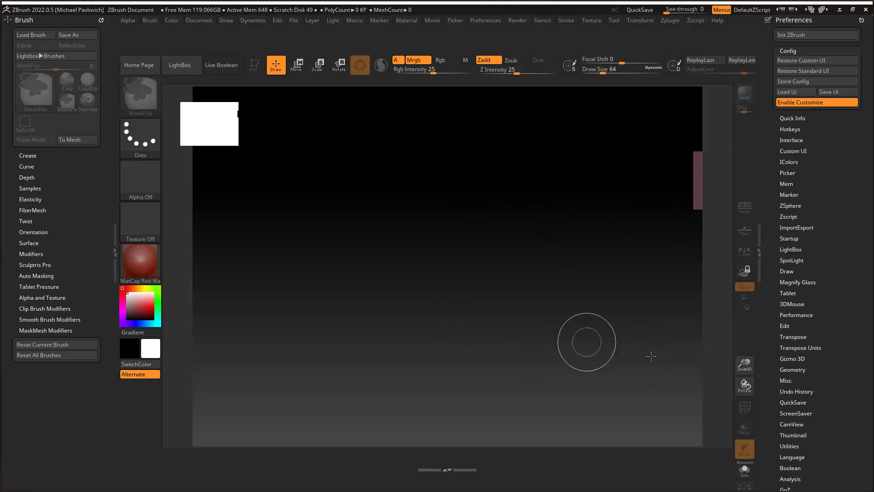
ctrl+alt+drag(738, 367, 582, 358)
ctrl+alt+drag(745, 385, 504, 350)
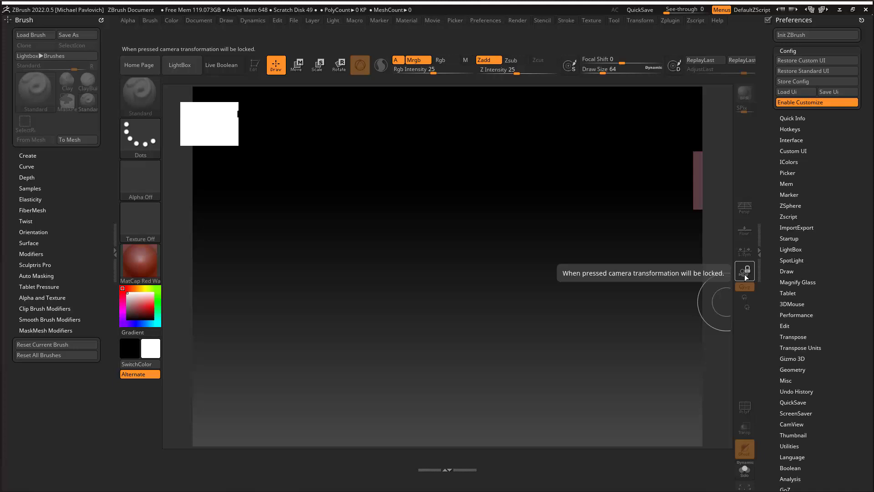
Step: Look up the camera lock button in the Draw palette and check the Transform palette for the shelf's view controls
click(226, 21)
scroll(229, 153, down, 5)
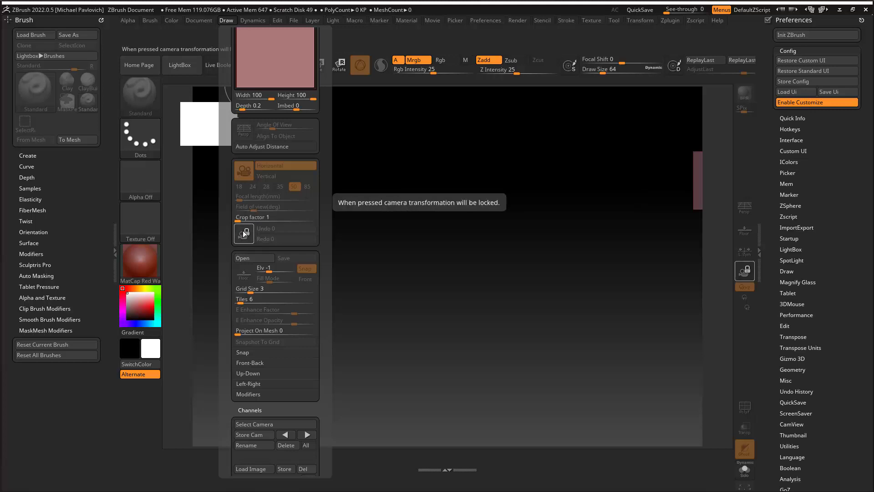
click(640, 21)
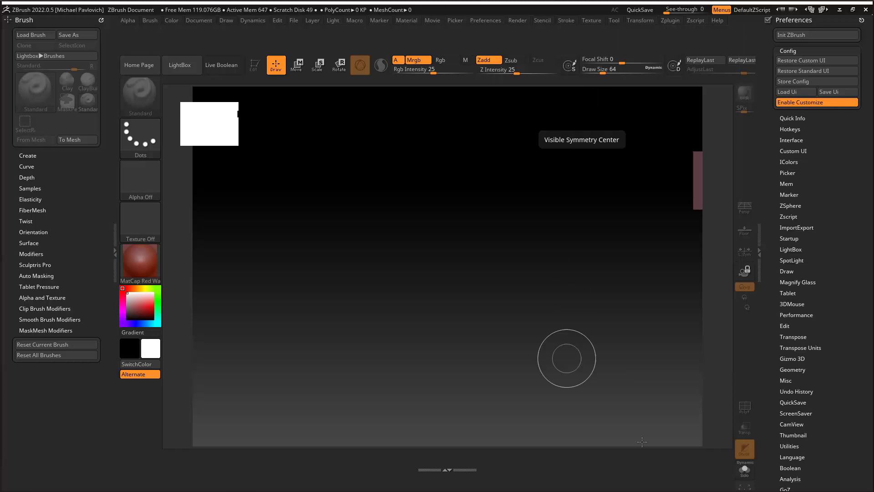
Step: Remove the camera lock and rotation axis buttons from the right shelf and move Persp, Floor, L.Sym and the remaining buttons up to close the gaps
key(ctrl)
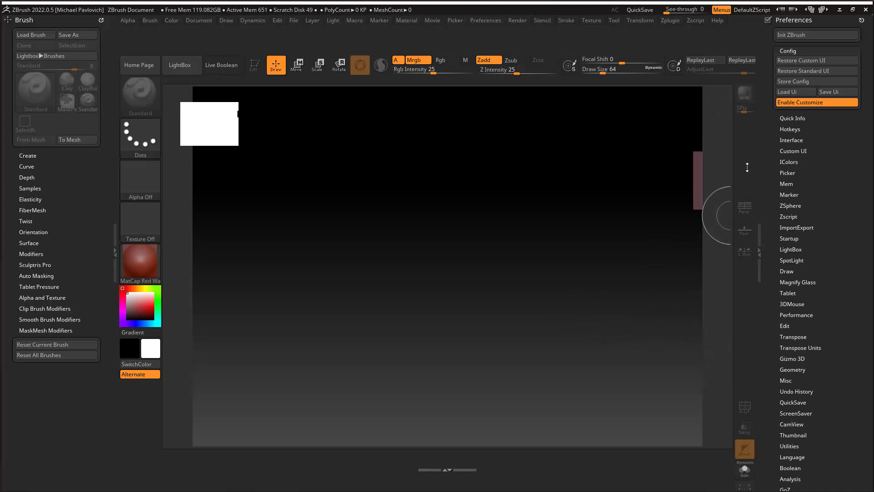
key(ctrl)
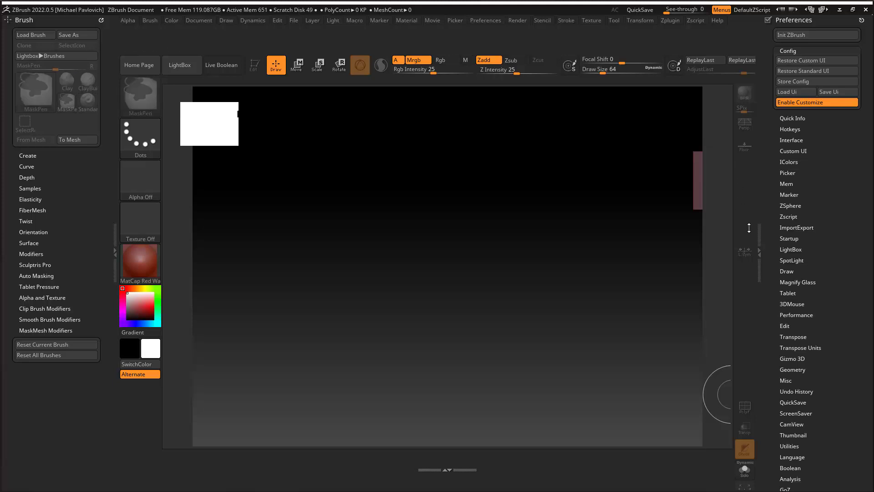
ctrl+alt+drag(743, 170, 744, 171)
ctrl+alt+drag(749, 269, 745, 251)
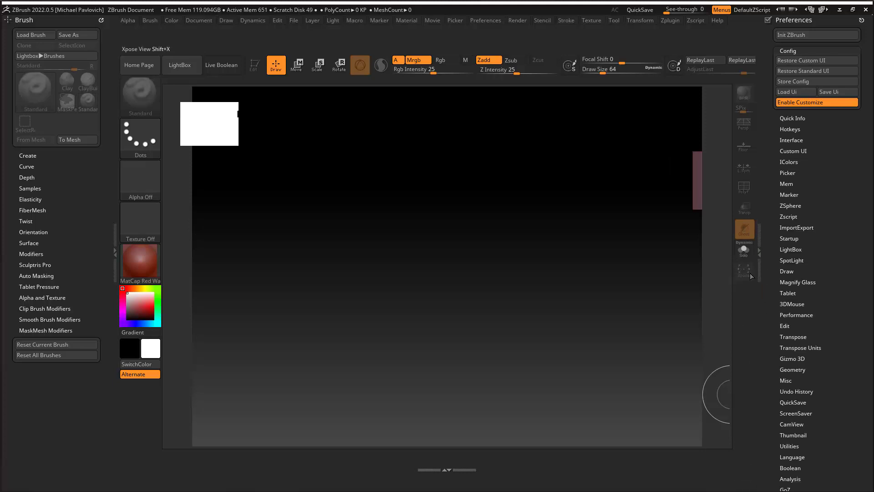
Step: Check the Transform palette for Xpose and remove the Xpose button from the right shelf
click(641, 20)
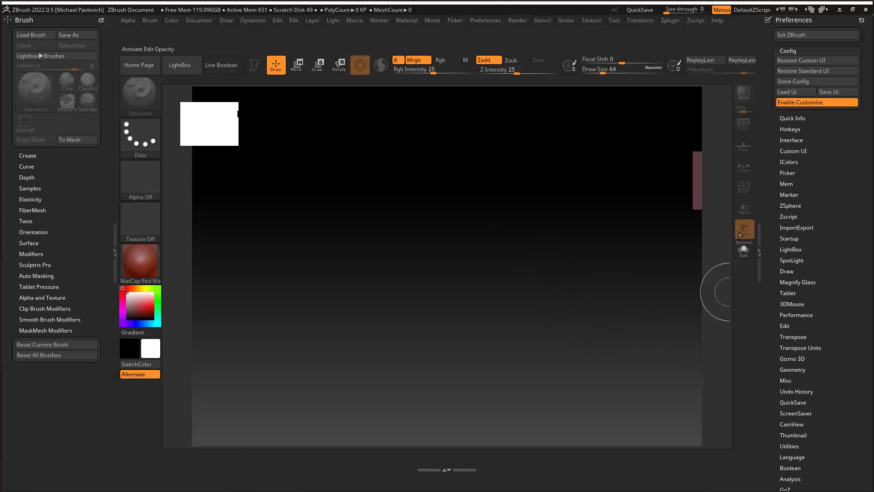
key(ctrl)
mouse_move(739, 281)
ctrl+mouse_down()
mouse_move(741, 273)
mouse_move(742, 301)
ctrl+mouse_up()
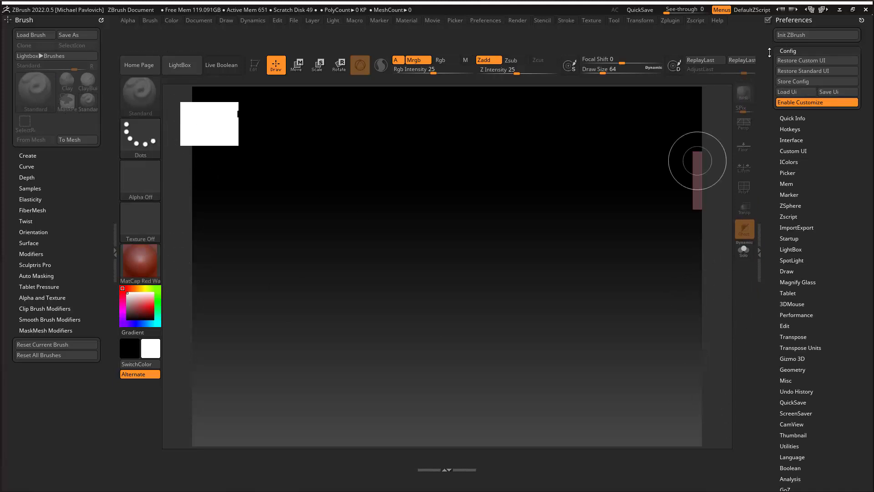
Step: Choose the Cylinder3D tool, draw a cylinder in the middle of the canvas and turn on Edit mode
scroll(821, 46, down, 15)
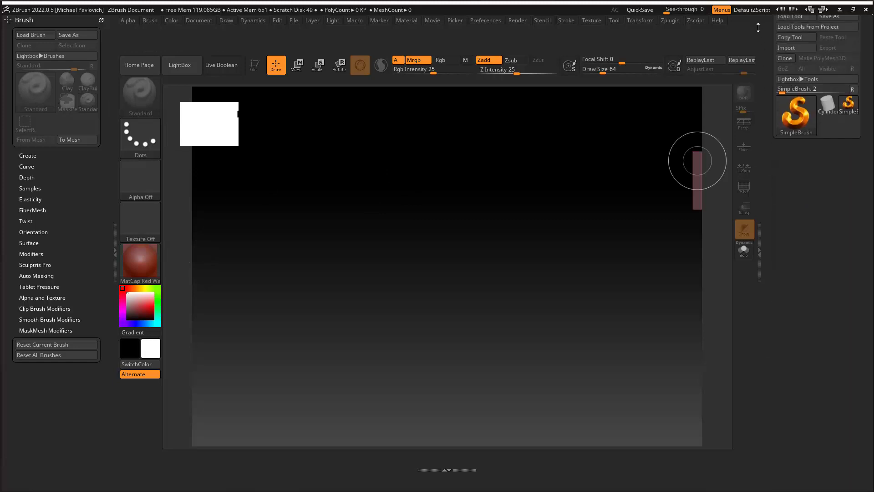
click(828, 104)
drag(449, 258, 469, 322)
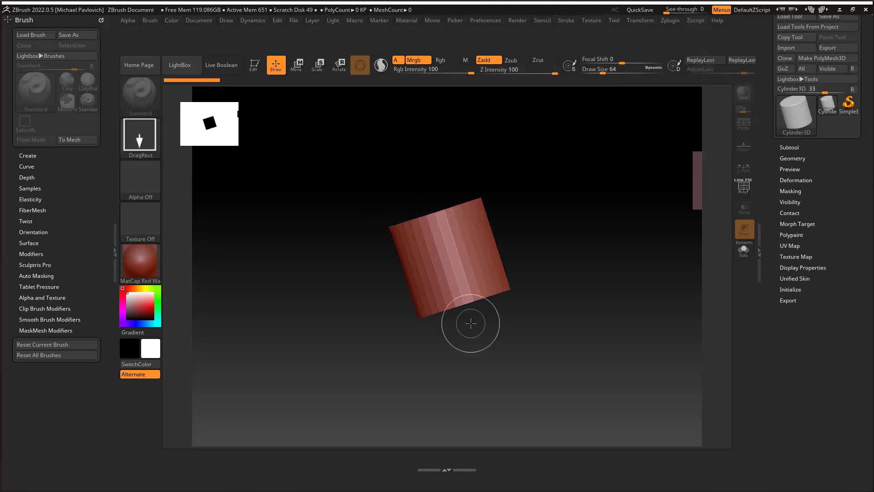
click(255, 65)
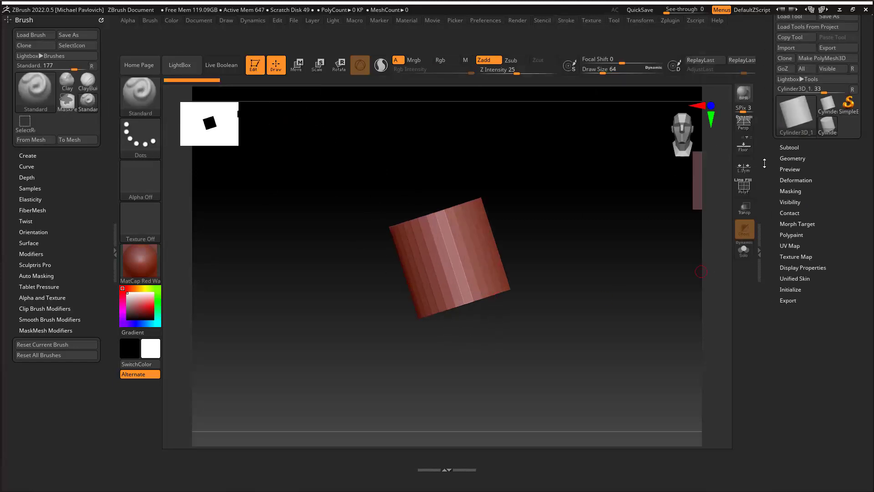
Step: Select the Planar, Displace and MoveCurve brushes in turn so that they are listed among the Brush palette's recent brushes
scroll(765, 164, up, 5)
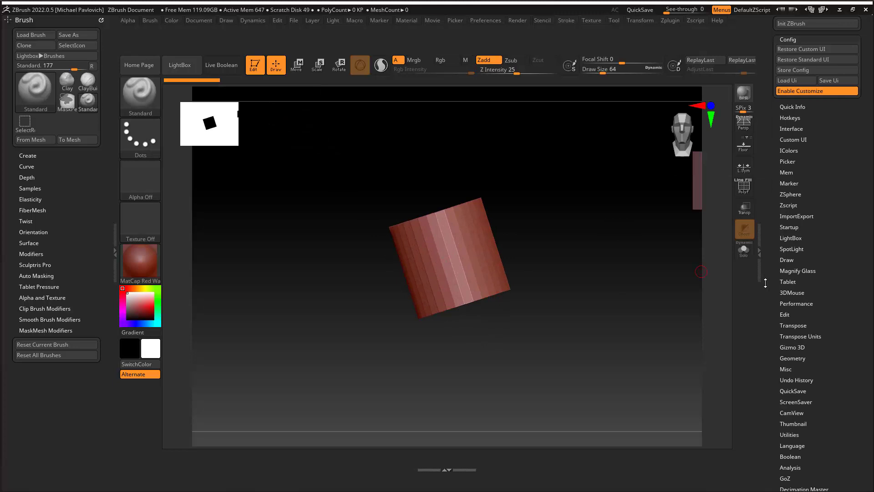
click(40, 90)
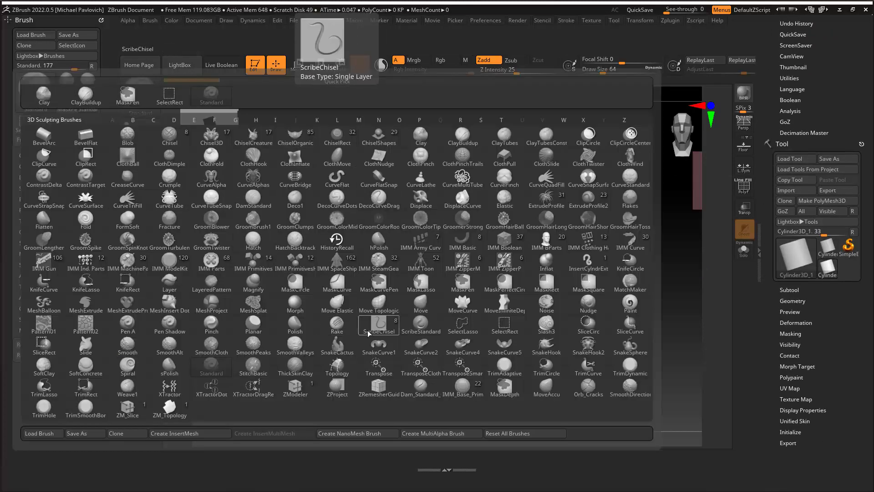
click(253, 326)
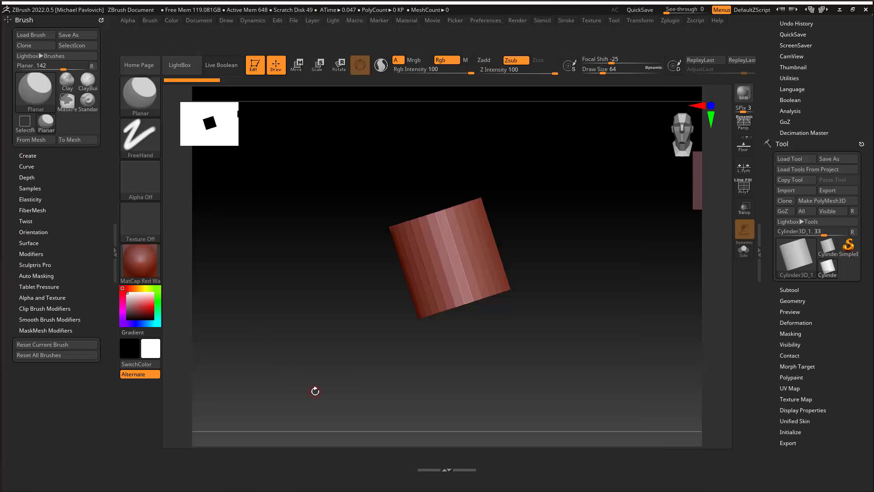
click(36, 90)
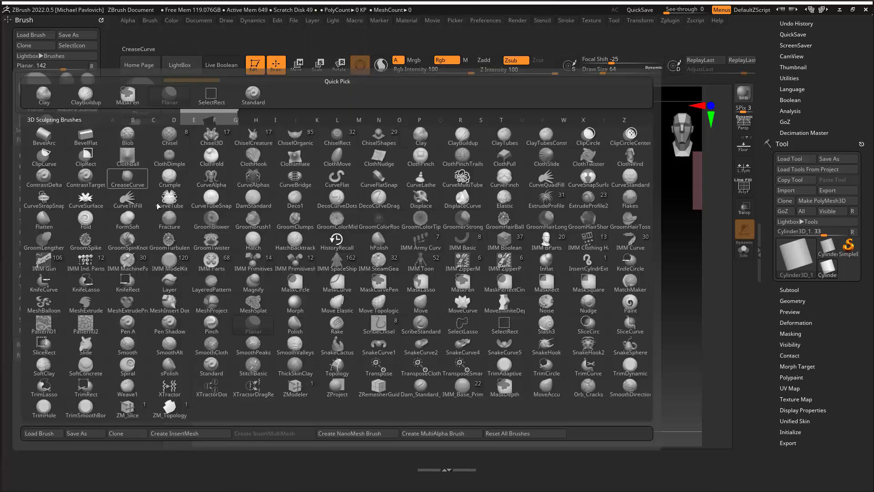
click(421, 199)
click(36, 90)
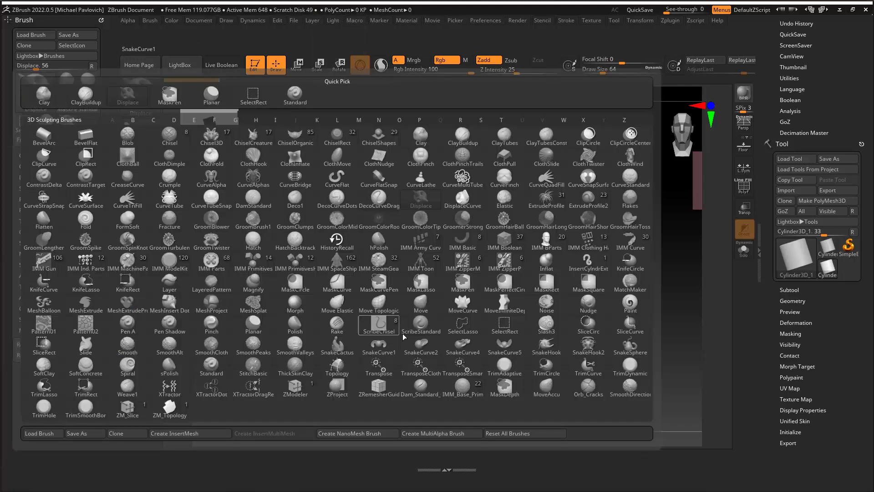
click(461, 305)
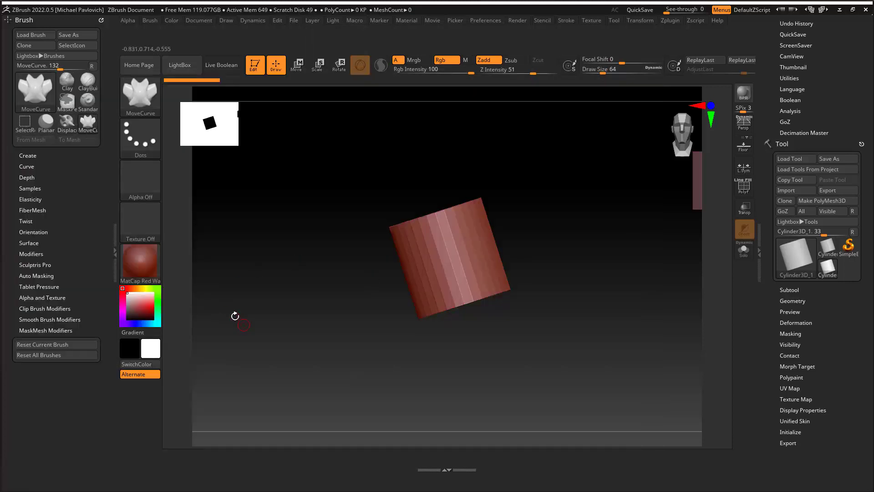
Step: Place the Planar, Displace and MoveCurve brushes below Solo on the right shelf, leaving a gap, and activate Planar from there
key(ctrl)
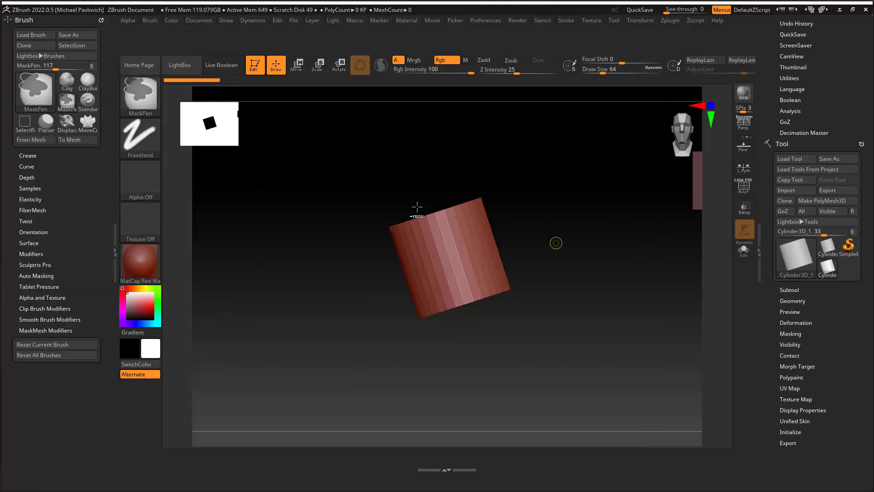
mouse_move(46, 122)
ctrl+alt+mouse_down()
mouse_move(537, 354)
mouse_move(739, 274)
ctrl+alt+mouse_up()
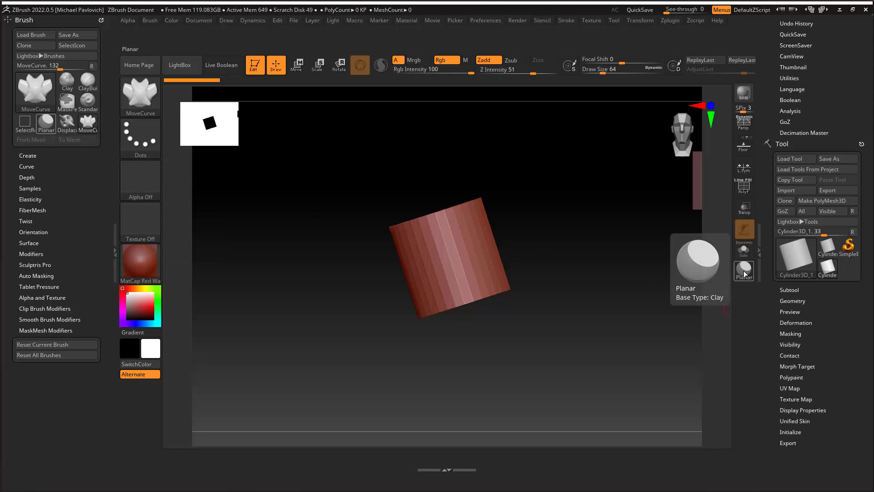
ctrl+alt+drag(741, 277, 743, 295)
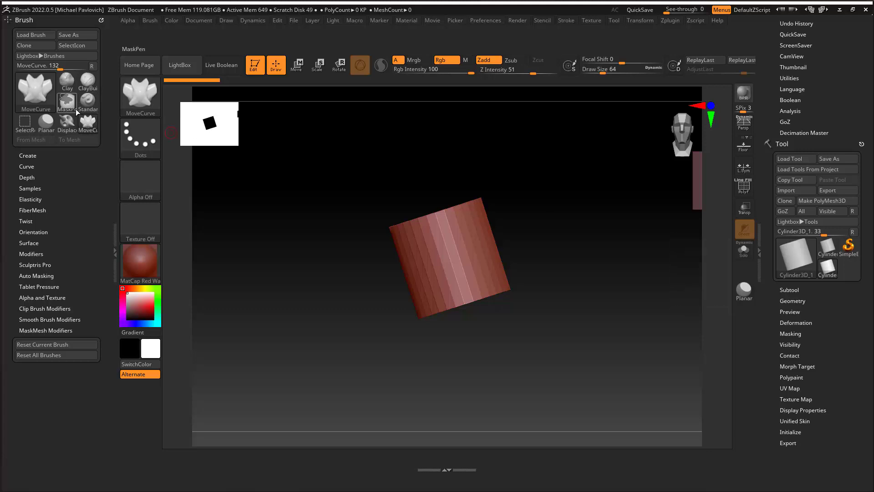
ctrl+alt+drag(67, 122, 733, 316)
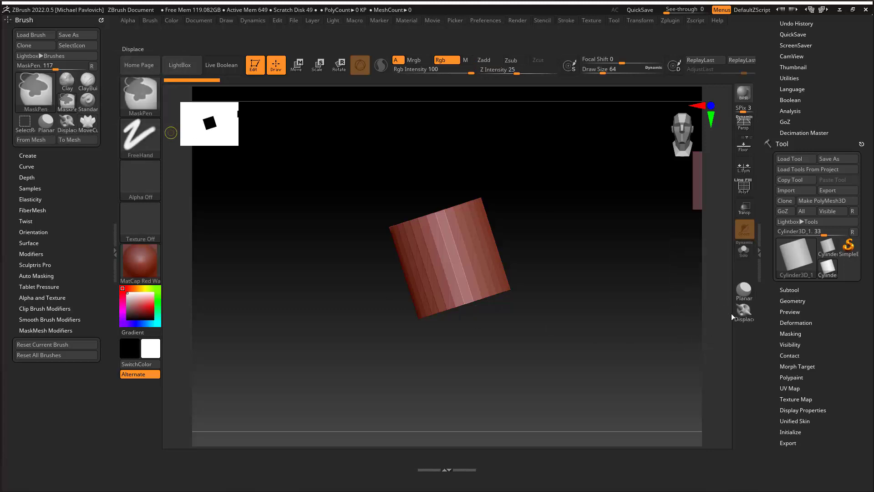
mouse_move(86, 124)
ctrl+alt+mouse_down()
mouse_move(285, 256)
mouse_move(744, 332)
ctrl+alt+mouse_up()
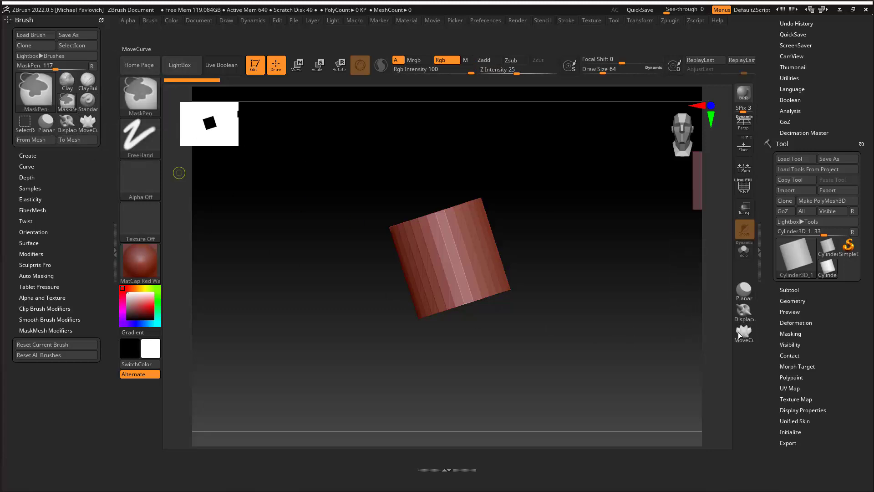
click(744, 294)
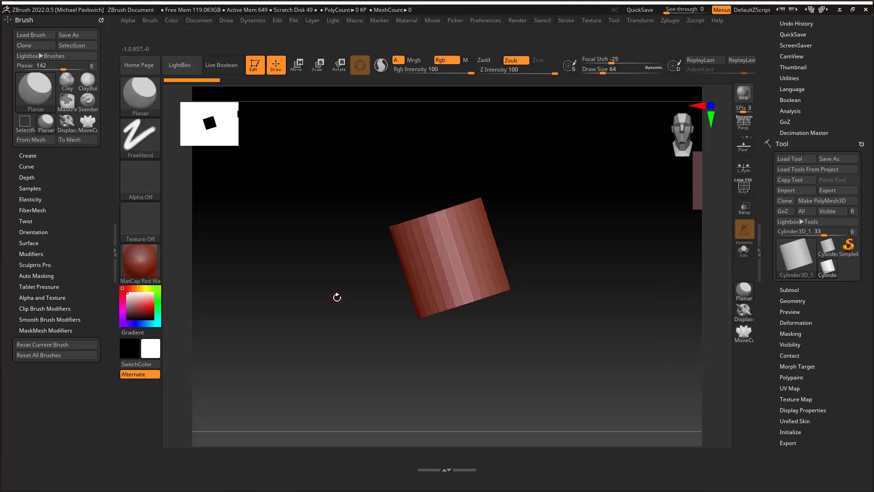
Step: Dock the Transform palette in the left tray and add its Xpose button to the right shelf below the brushes
click(632, 24)
mouse_move(632, 28)
mouse_down()
mouse_move(437, 98)
mouse_move(50, 27)
mouse_up()
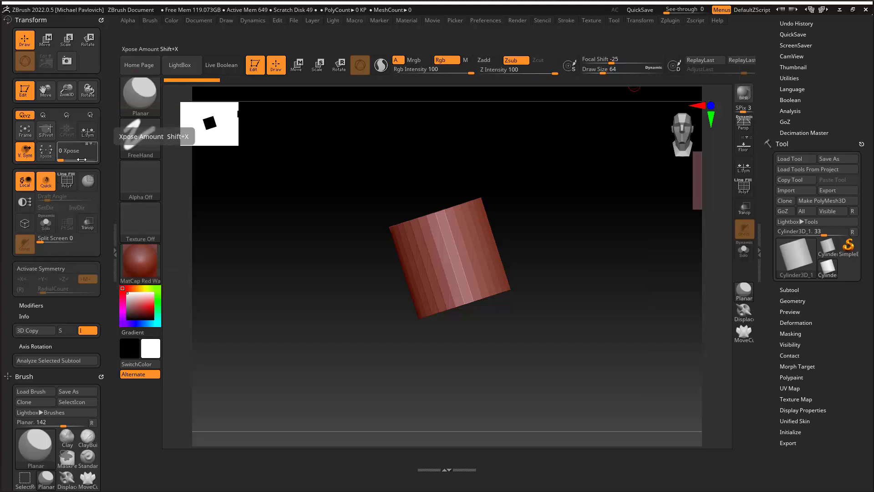
mouse_move(46, 151)
ctrl+alt+mouse_down()
mouse_move(713, 398)
mouse_move(744, 354)
mouse_move(743, 382)
ctrl+alt+mouse_up()
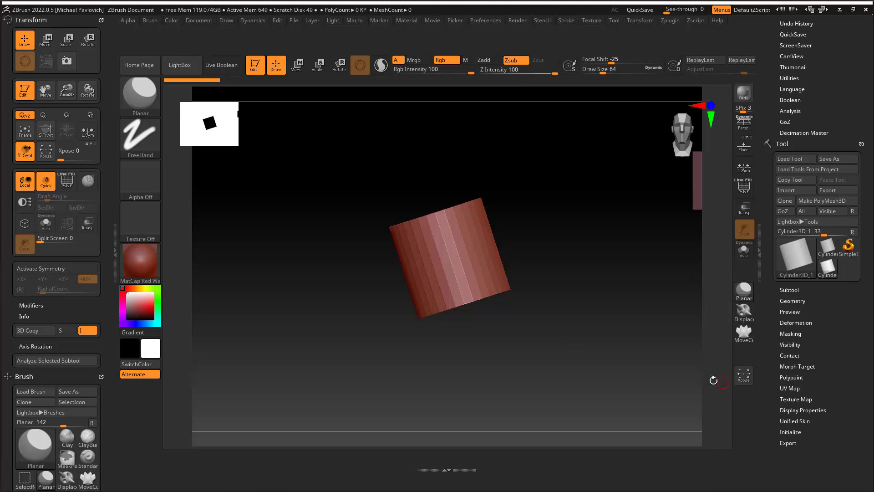
Step: Turn off Enable Customize in the Config preferences and store the interface configuration
drag(767, 51, 781, 223)
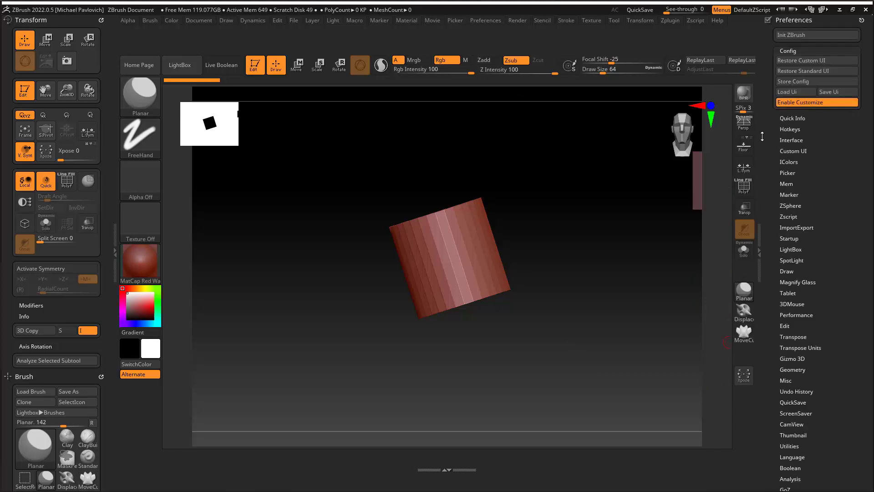
click(805, 103)
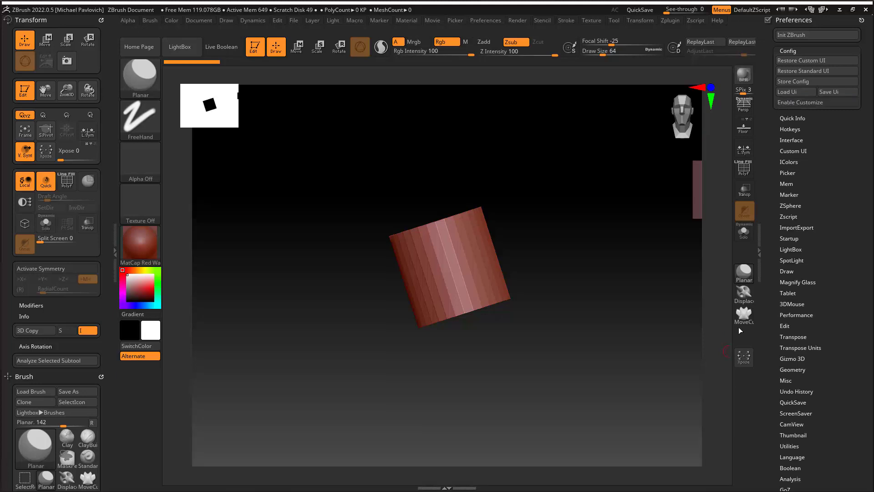
click(486, 21)
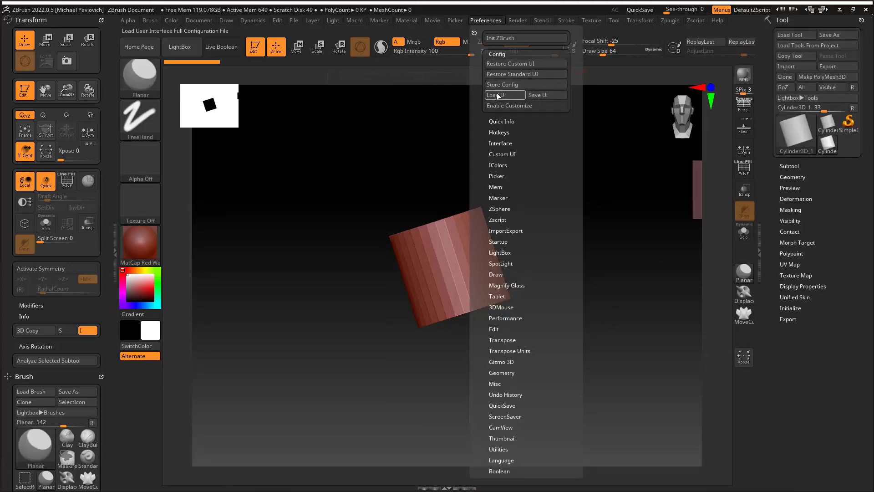
click(502, 85)
click(577, 268)
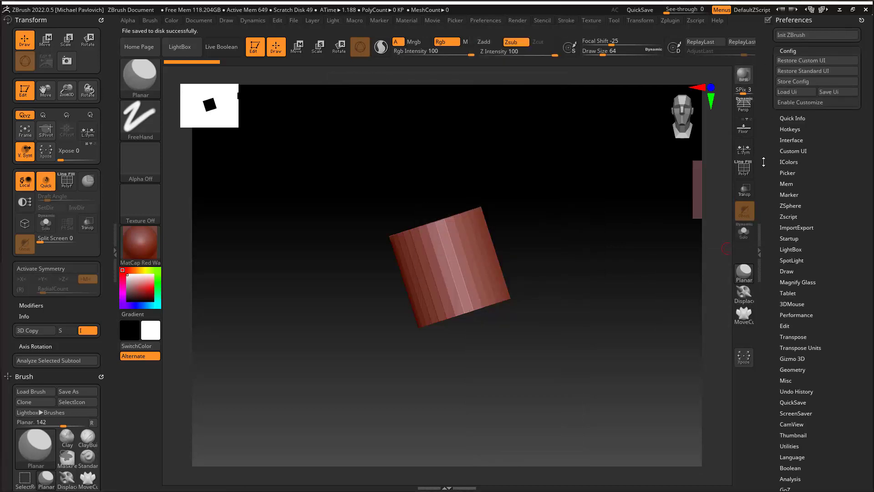
scroll(80, 98, down, 5)
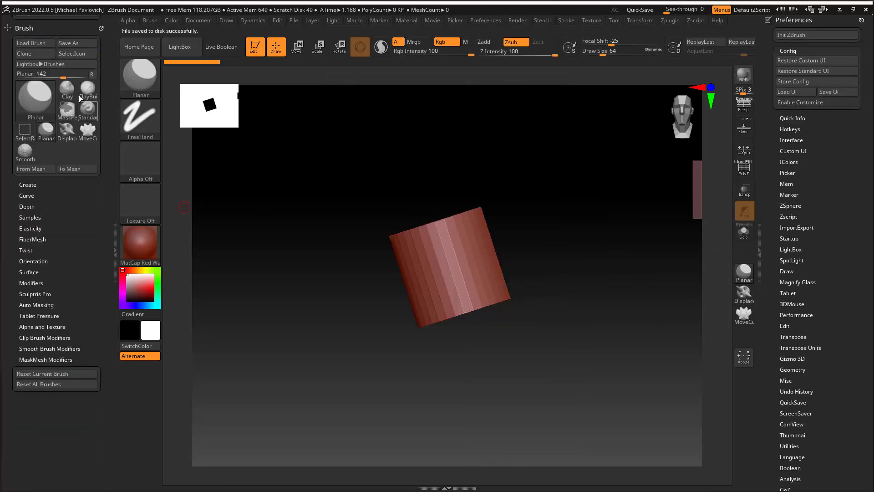
click(743, 292)
key(ctrl)
drag(744, 376, 742, 386)
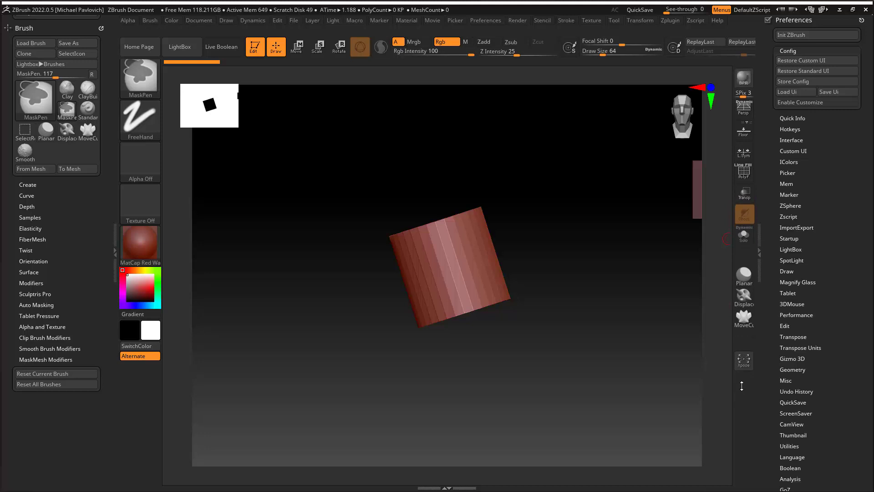
Step: Remove the Preferences palette from the right tray and store the interface configuration with Store Config
click(862, 20)
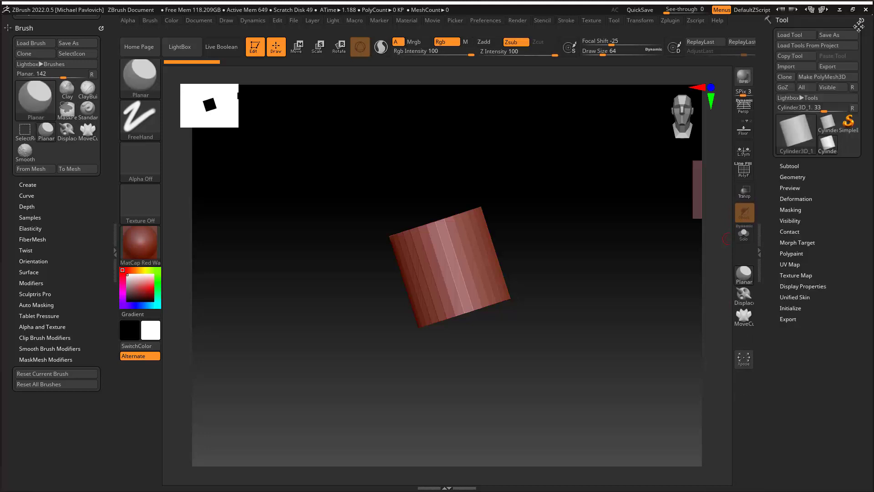
click(496, 19)
click(499, 84)
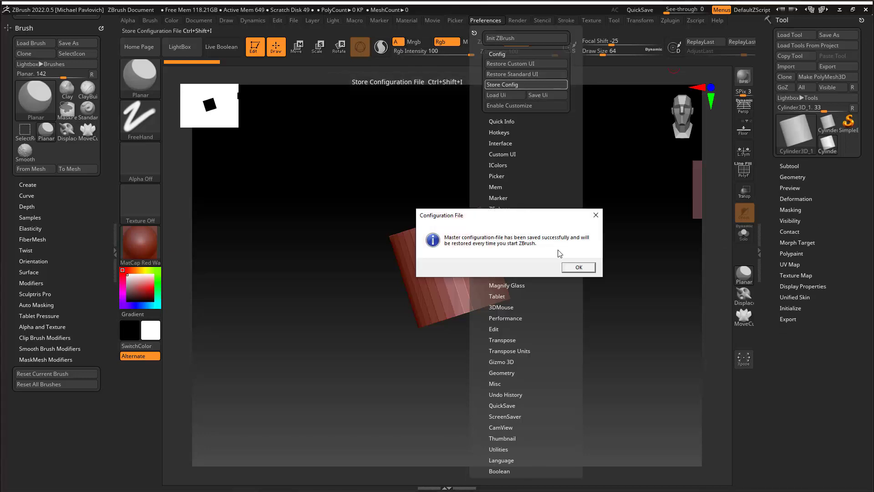
click(578, 267)
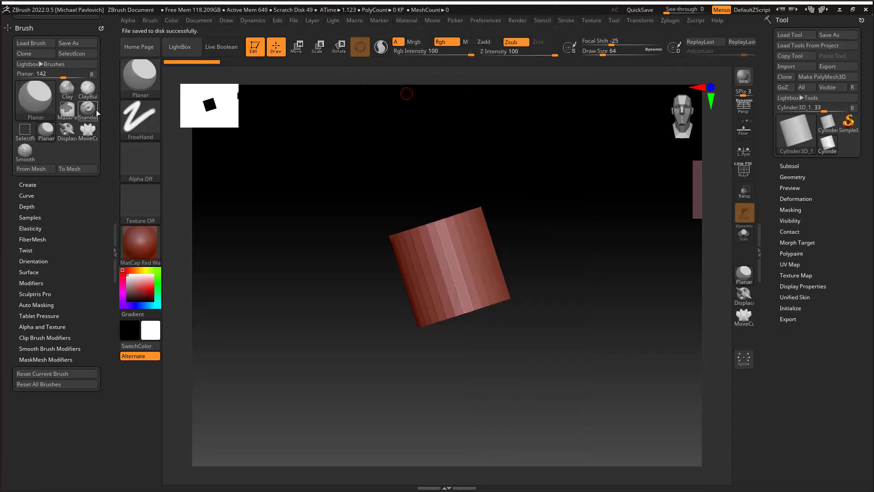
Step: Remove the Transform palette from the left tray, keeping the Brush palette docked, and store the configuration again
drag(102, 92, 41, 325)
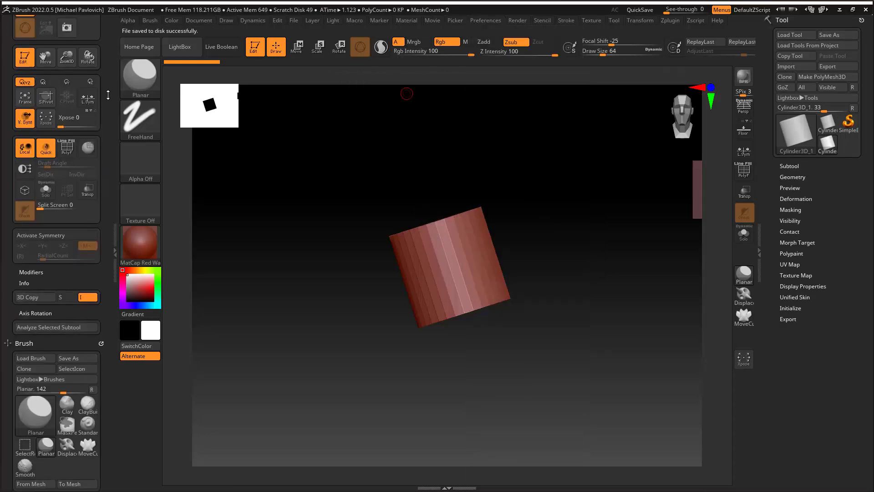
click(150, 20)
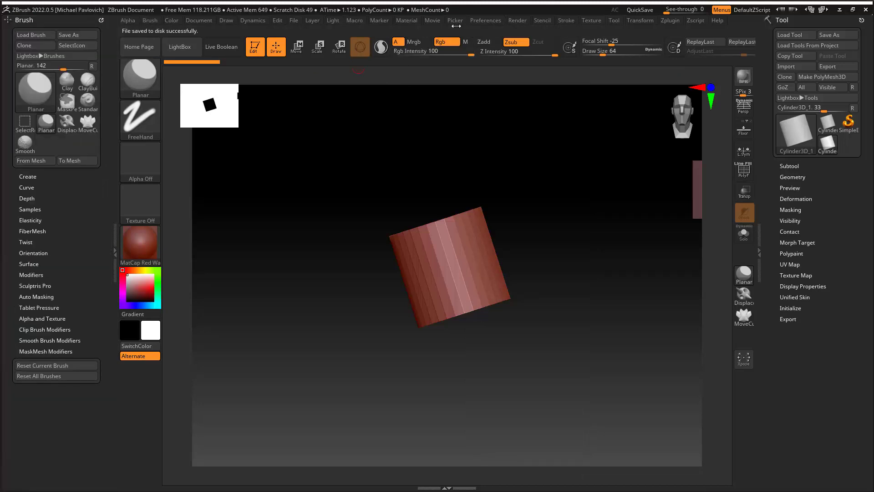
click(483, 20)
click(498, 85)
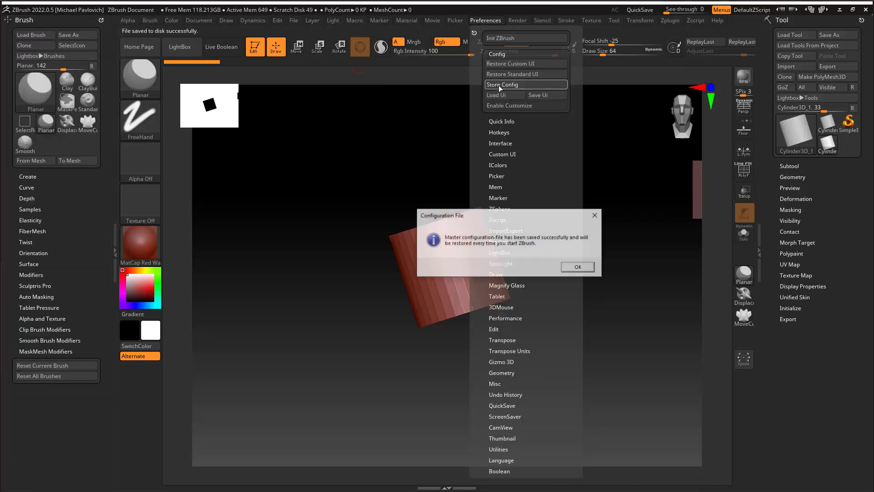
click(578, 267)
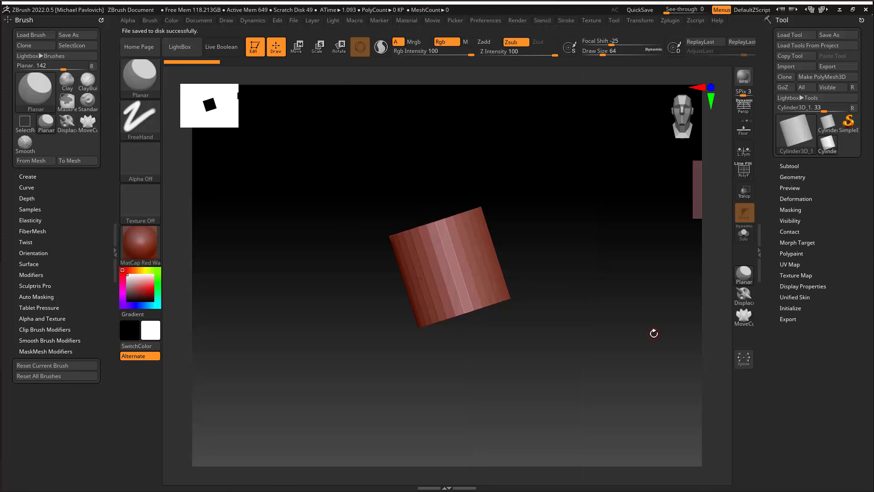